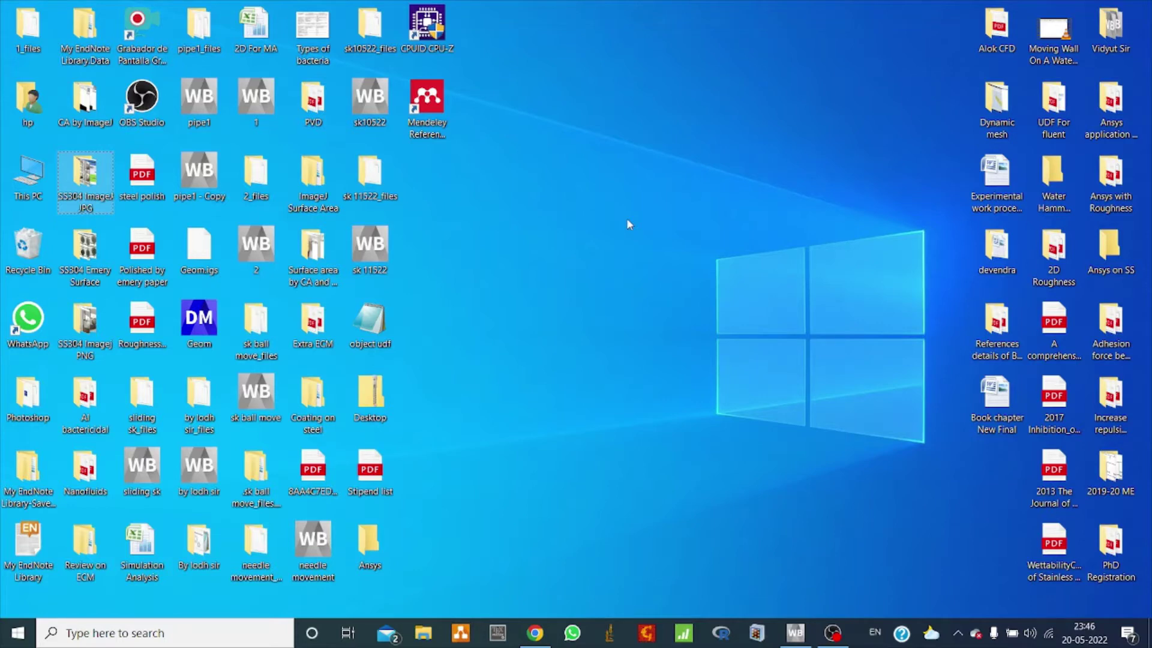
- Add a Static Structural system to the project schematic and name it 'helical spring compression test'
{"action": "left_click", "coordinate": [796, 632]}
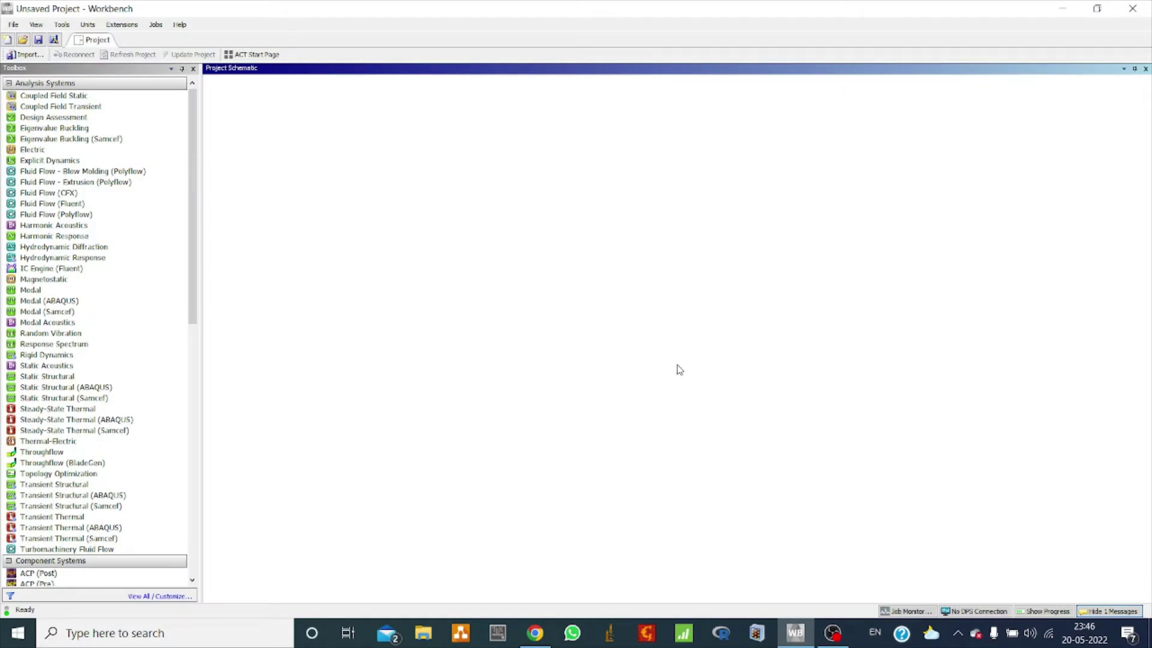
{"action": "left_click_drag", "start_coordinate": [47, 376], "coordinate": [290, 257]}
{"action": "type", "text": "heli"}
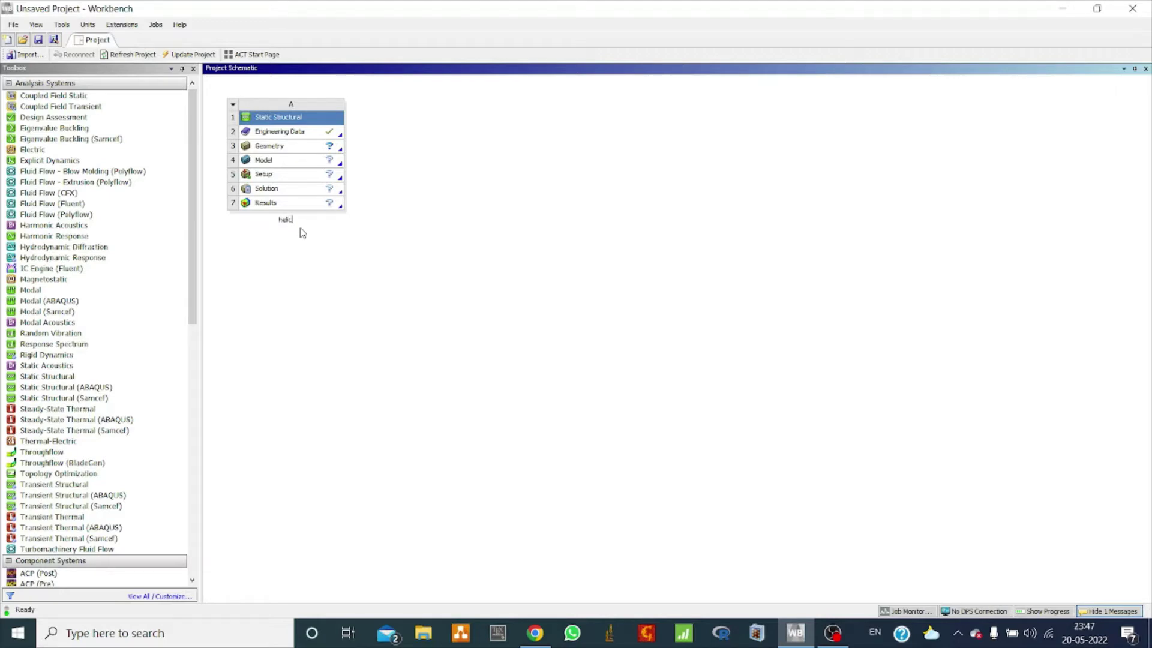
{"action": "type", "text": "al"}
{"action": "key", "text": "Return"}
{"action": "type", "text": "sp"}
{"action": "type", "text": "ring "}
{"action": "type", "text": "compre"}
{"action": "type", "text": "ssion "}
{"action": "type", "text": "test"}
- Create new DesignModeler geometry from the Geometry cell
{"action": "left_click", "coordinate": [340, 274]}
{"action": "right_click", "coordinate": [308, 154]}
{"action": "left_click", "coordinate": [427, 161]}
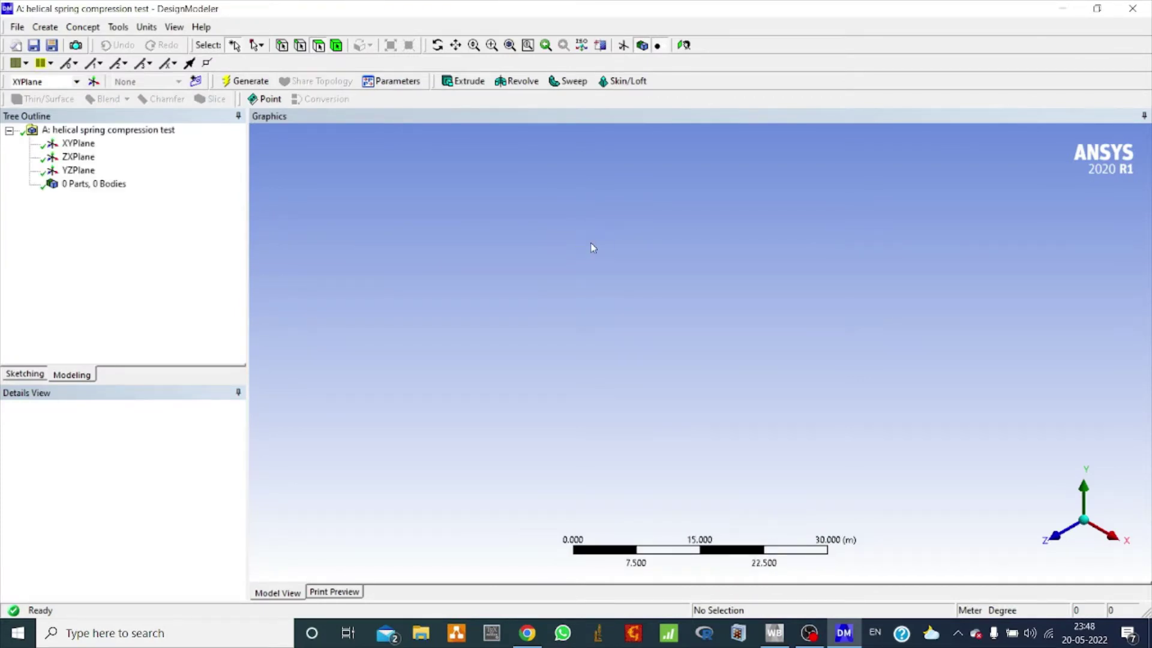
- Look straight at the XYPlane and set the model units to Millimeter
{"action": "left_click", "coordinate": [80, 145]}
{"action": "left_click", "coordinate": [684, 45]}
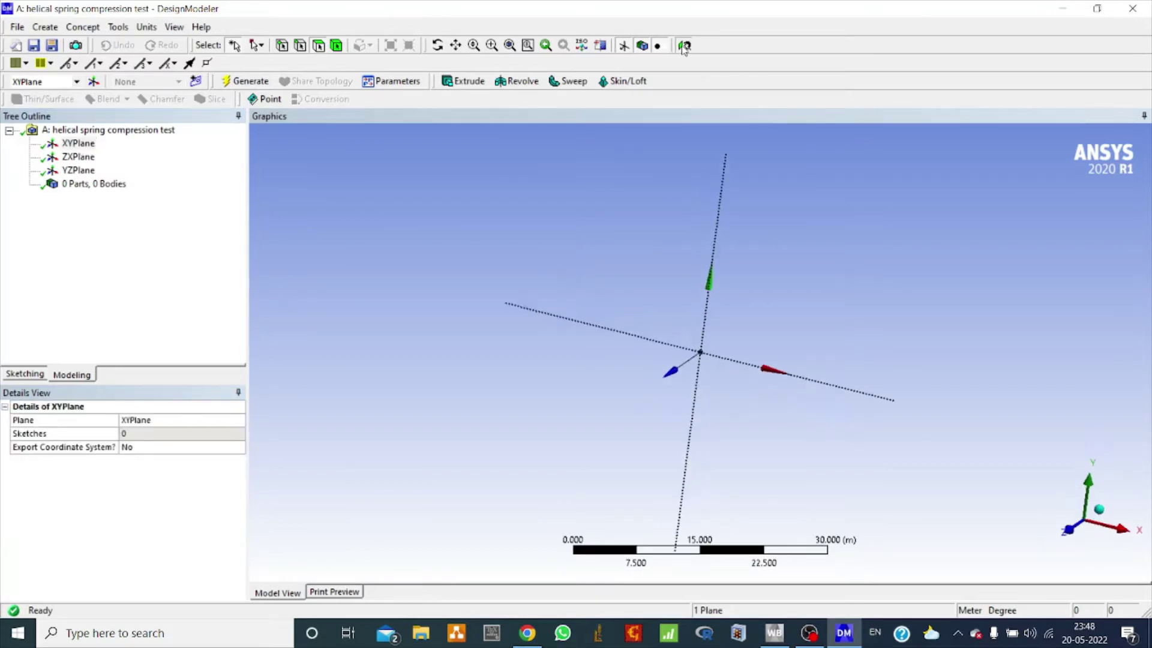
{"action": "left_click", "coordinate": [147, 30]}
{"action": "left_click", "coordinate": [174, 75]}
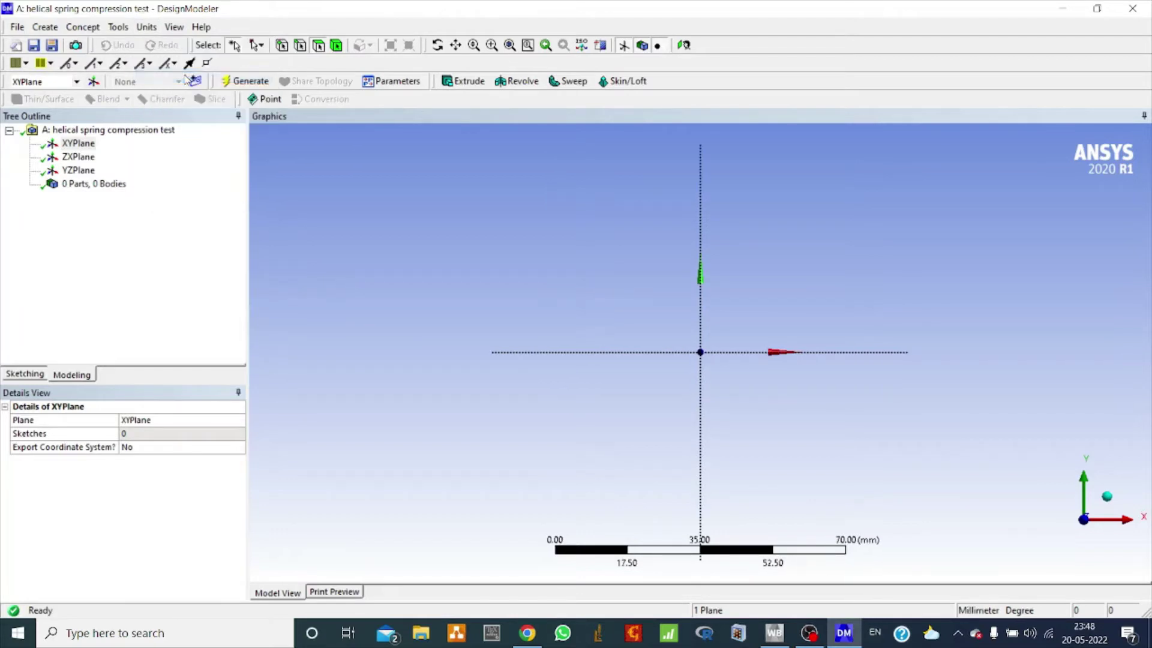
- On the XY plane, sketch a vertical line down the Y axis to the origin
{"action": "left_click", "coordinate": [24, 374]}
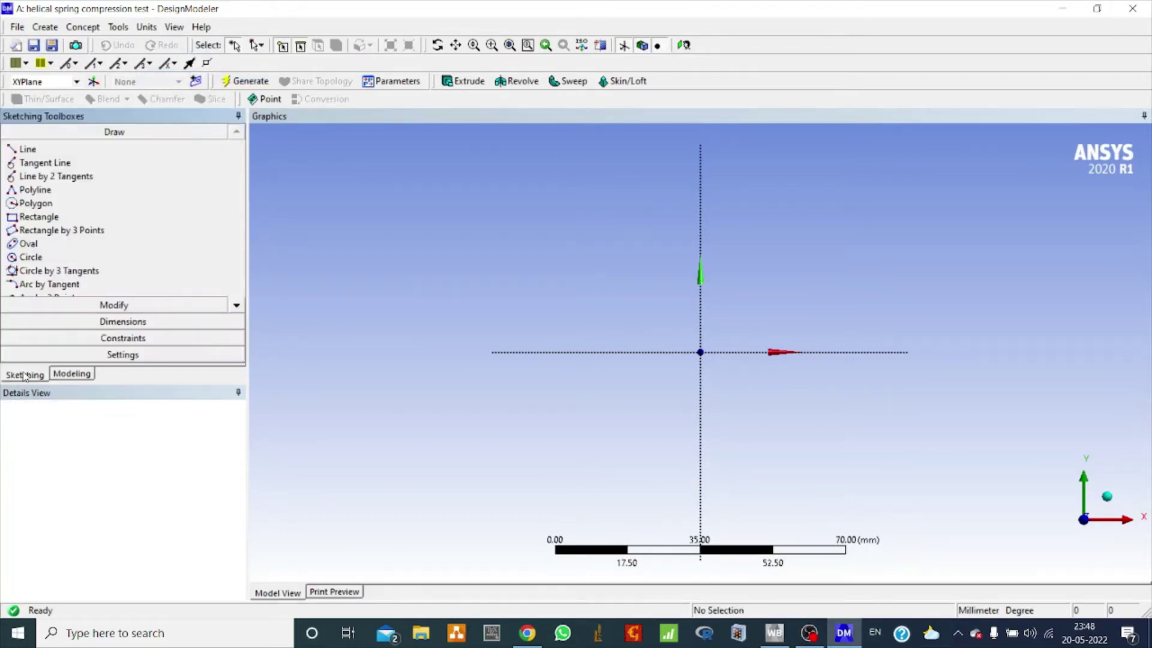
{"action": "left_click", "coordinate": [34, 152]}
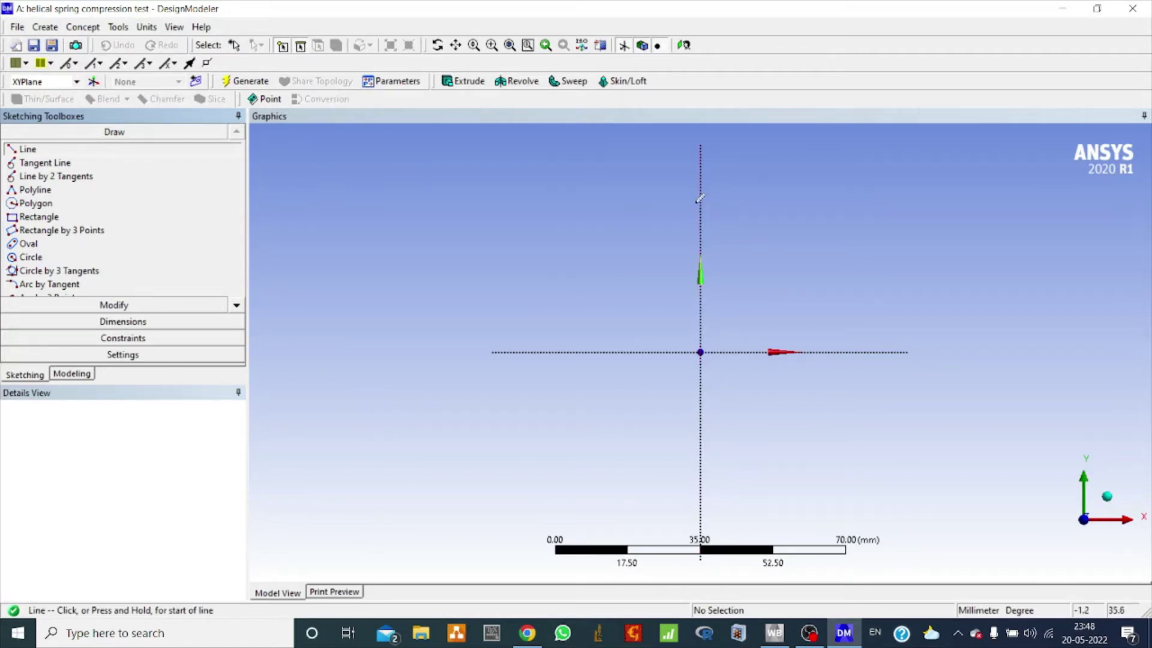
{"action": "left_click", "coordinate": [701, 204]}
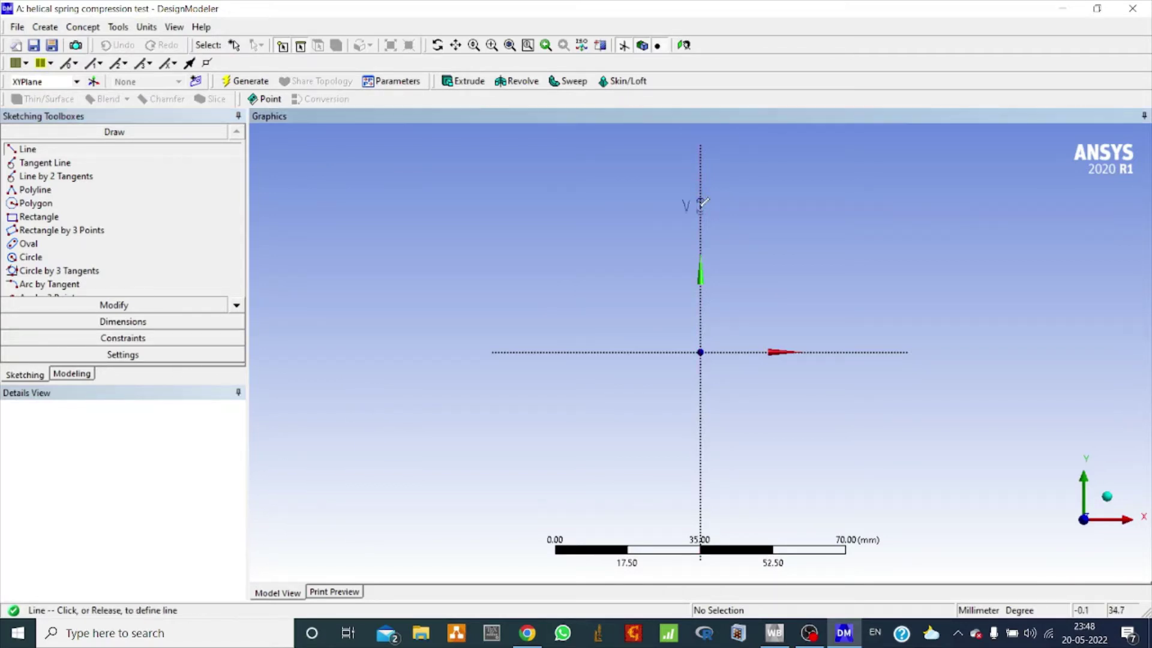
{"action": "left_click", "coordinate": [700, 351]}
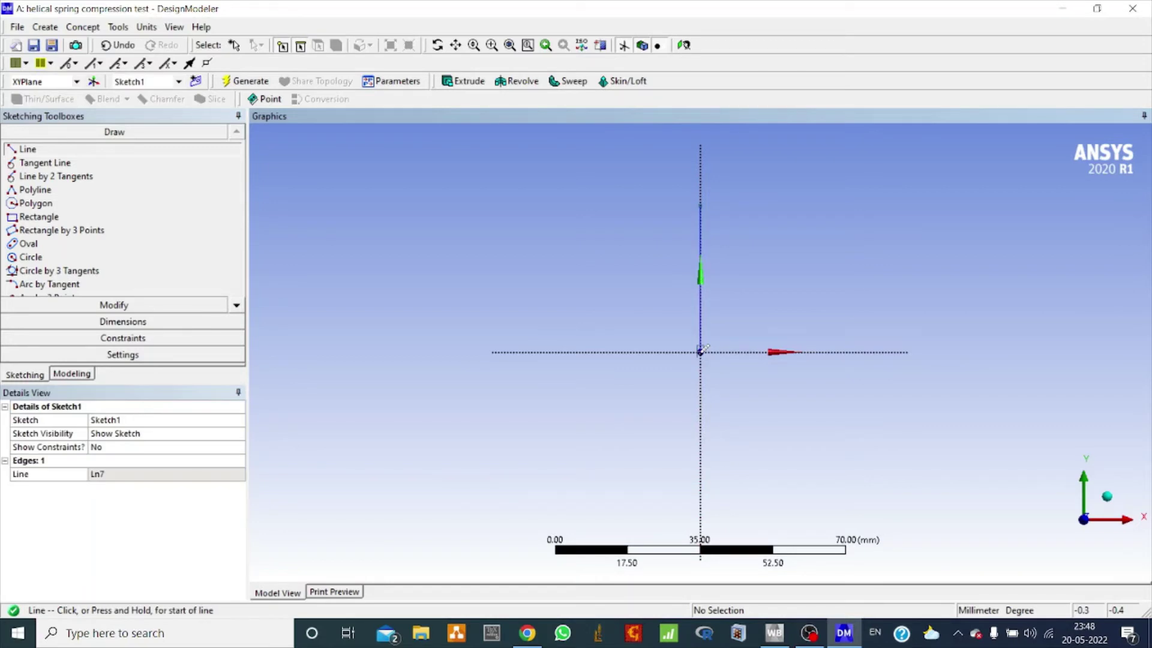
- Dimension the line as L1 = 100 mm
{"action": "left_click", "coordinate": [128, 322]}
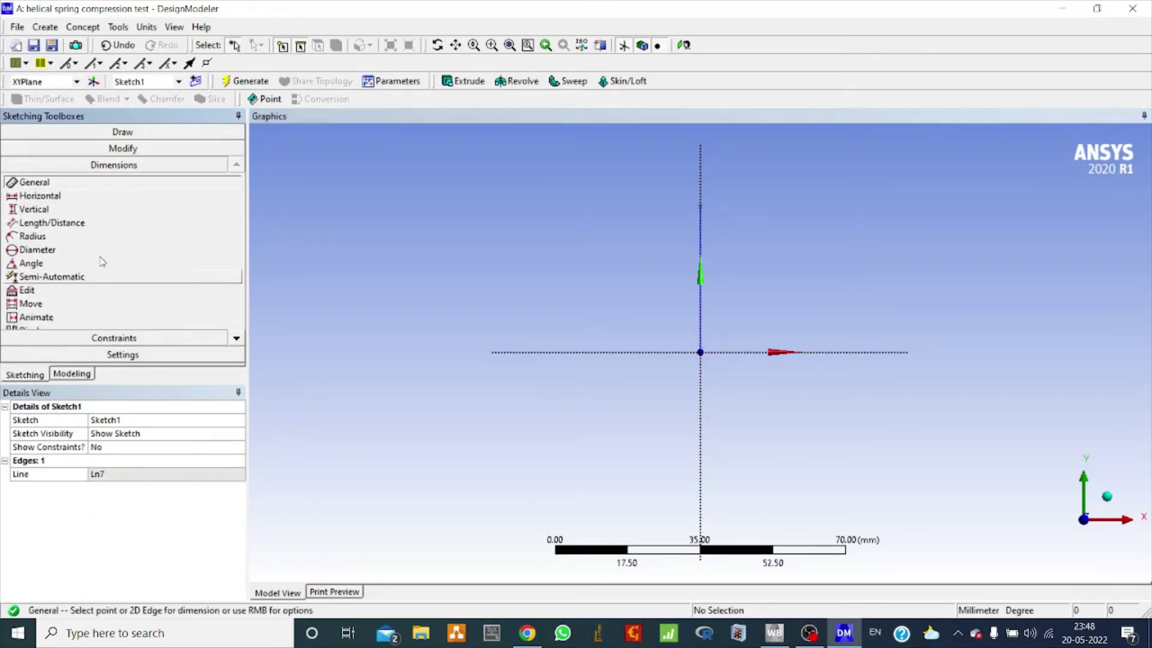
{"action": "left_click", "coordinate": [700, 206]}
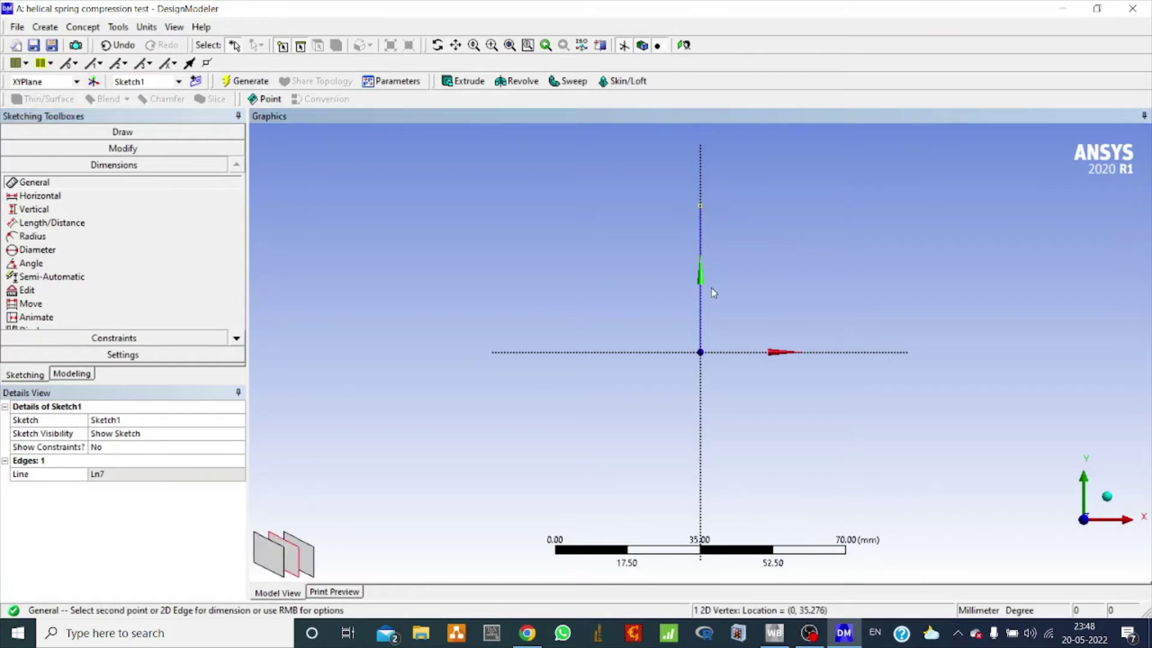
{"action": "left_click", "coordinate": [701, 353]}
{"action": "left_click", "coordinate": [810, 333]}
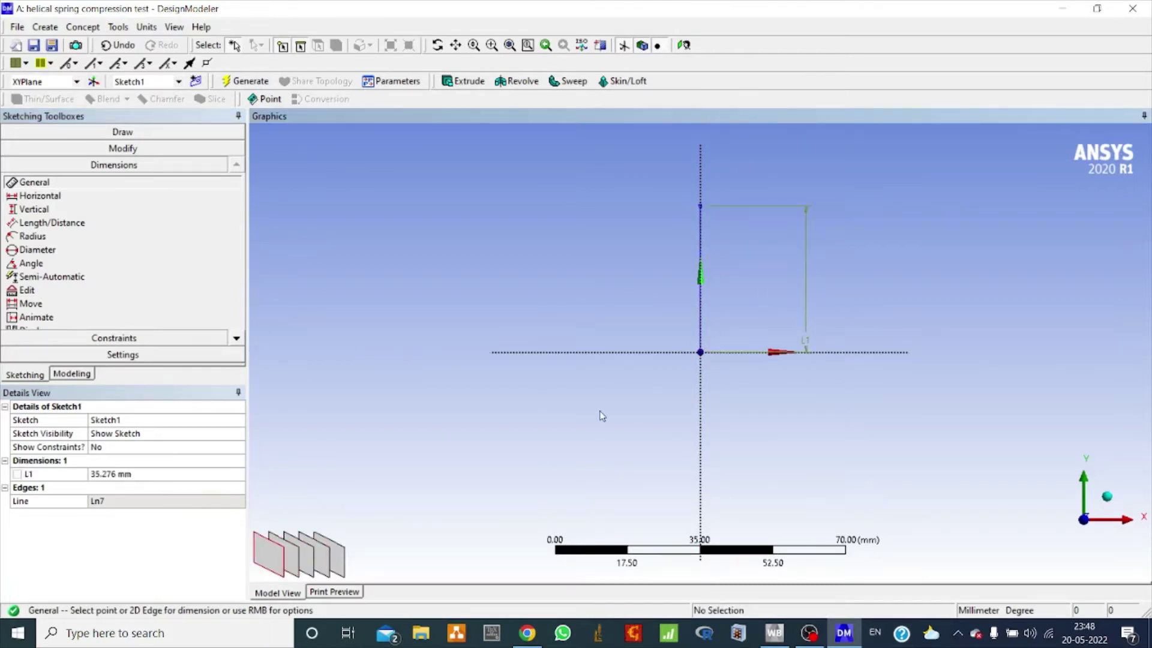
{"action": "left_click", "coordinate": [115, 478]}
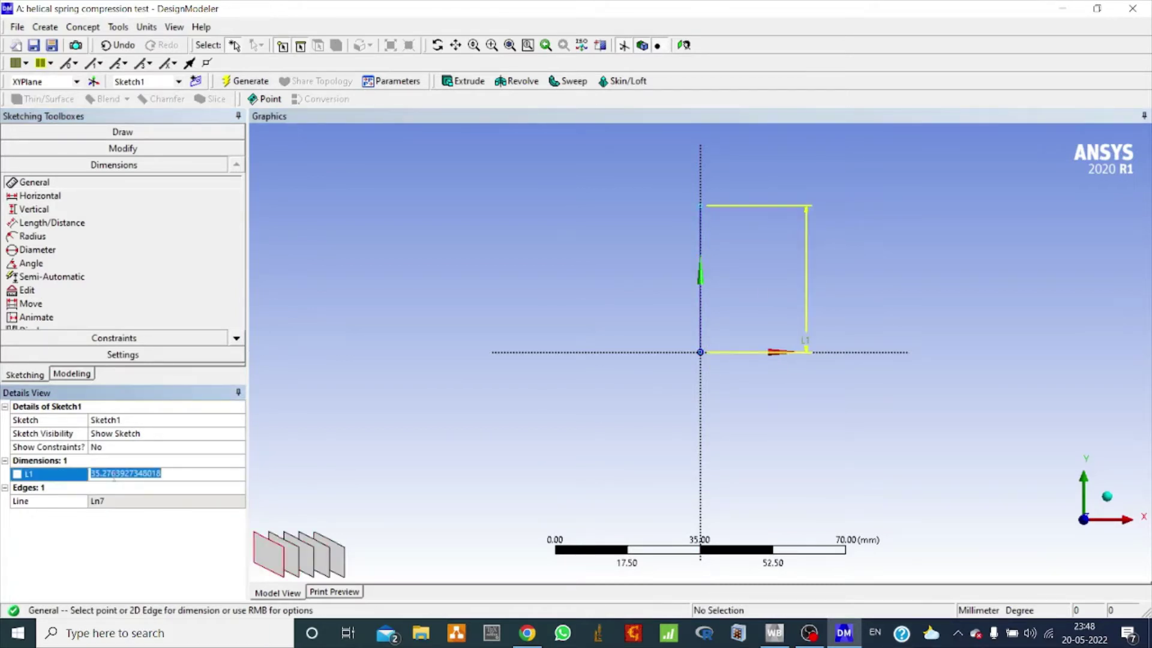
{"action": "type", "text": "100"}
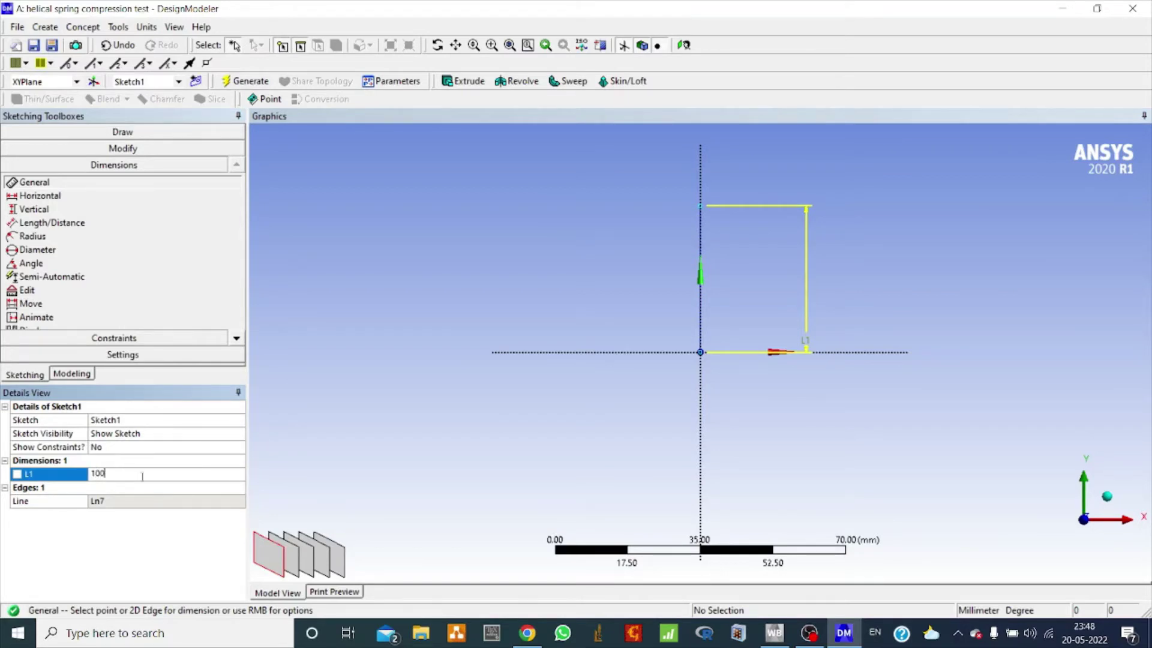
{"action": "left_click", "coordinate": [422, 374]}
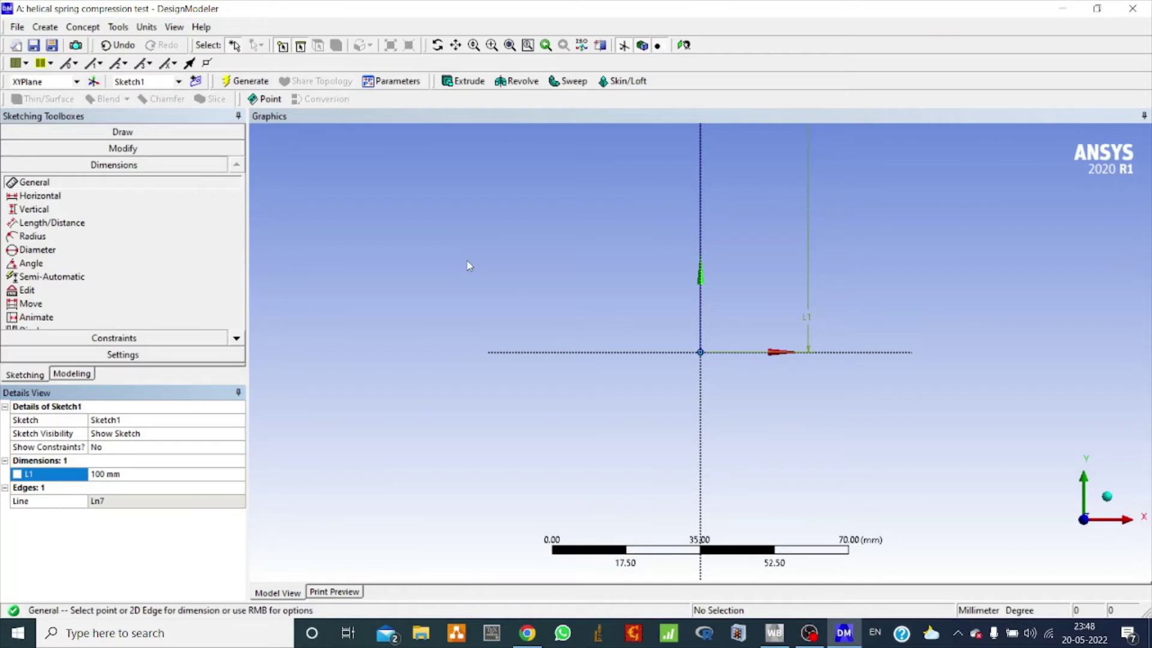
{"action": "scroll", "coordinate": [470, 266], "scroll_direction": "down", "scroll_amount": 1}
{"action": "scroll", "coordinate": [469, 266], "scroll_direction": "down", "scroll_amount": 1}
{"action": "scroll", "coordinate": [470, 276], "scroll_direction": "down", "scroll_amount": 1}
{"action": "scroll", "coordinate": [470, 275], "scroll_direction": "down", "scroll_amount": 1}
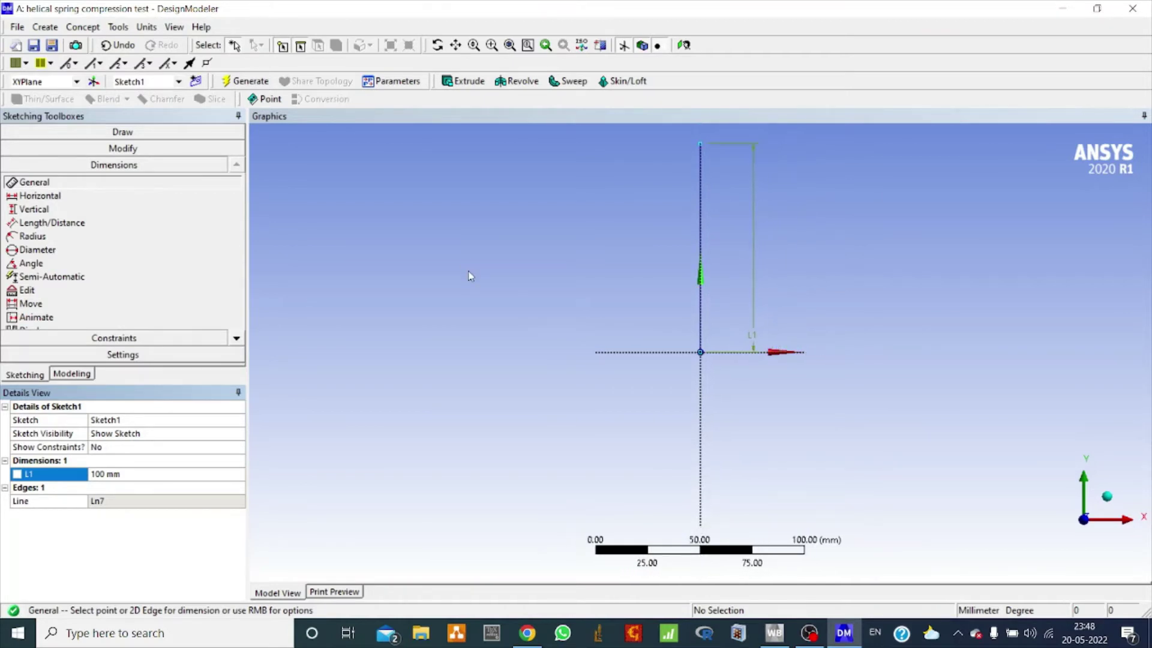
{"action": "scroll", "coordinate": [470, 276], "scroll_direction": "down", "scroll_amount": 1}
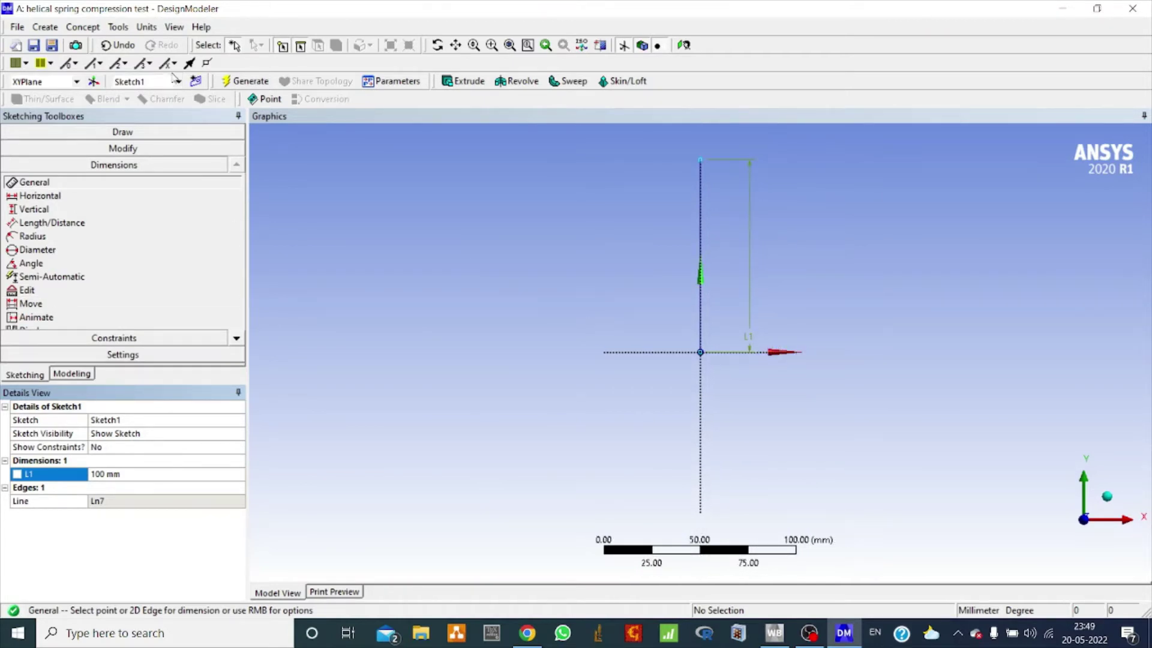
{"action": "left_click", "coordinate": [70, 375]}
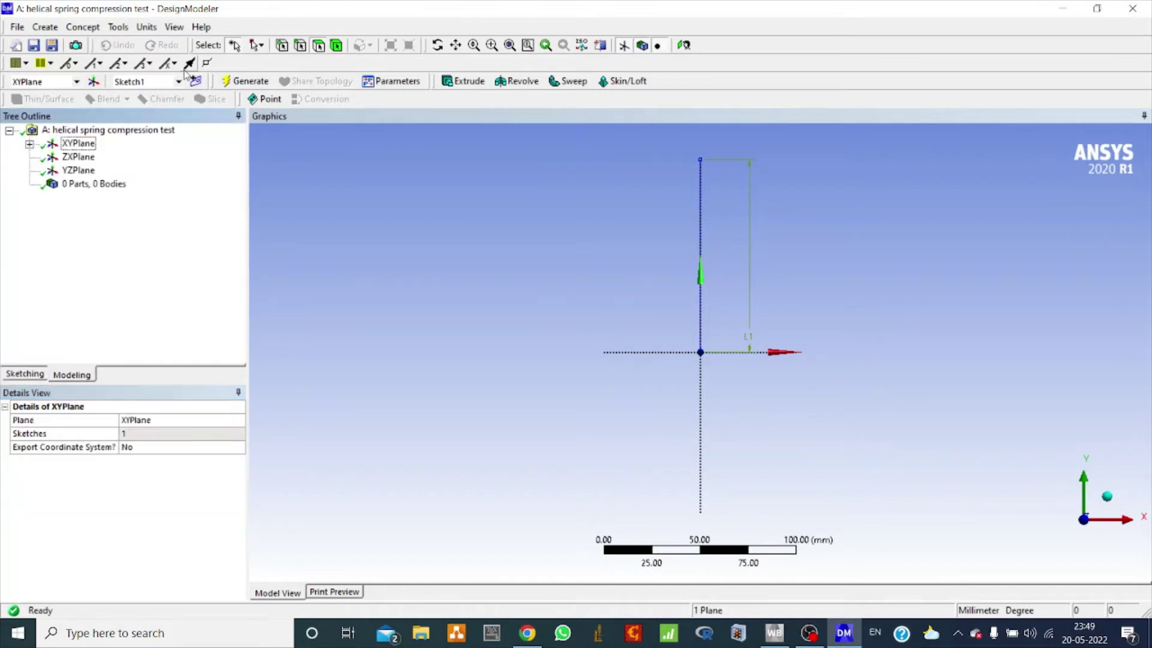
- Create Sketch2 on the XY plane with a circle centred on the X axis
{"action": "left_click", "coordinate": [29, 144]}
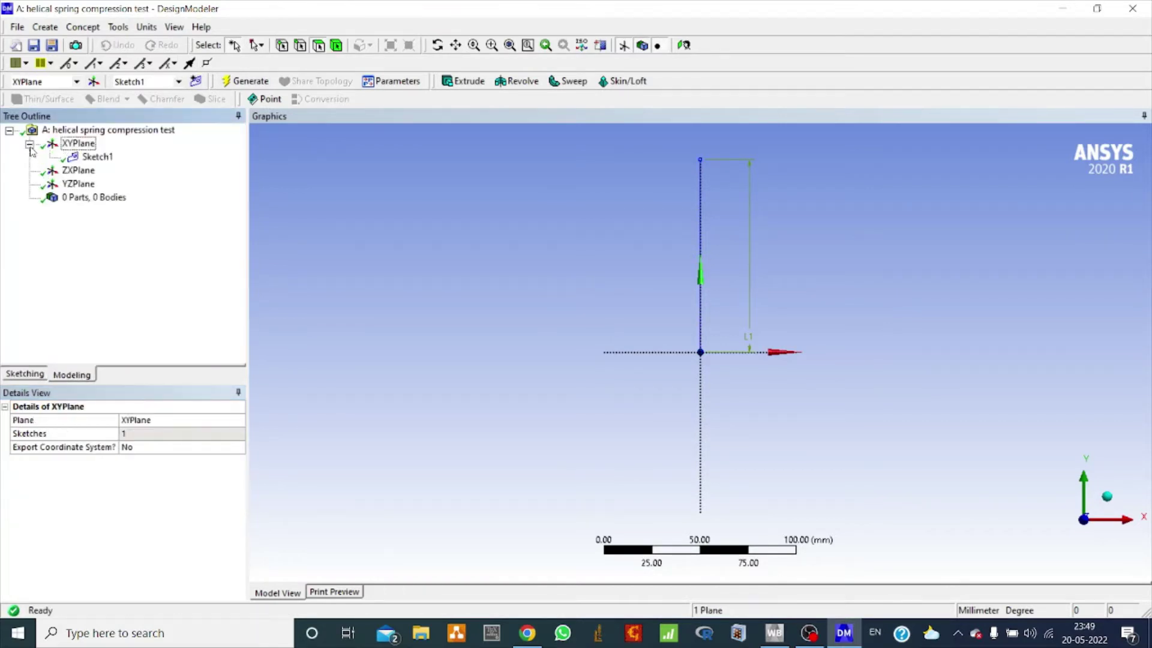
{"action": "left_click", "coordinate": [195, 82]}
{"action": "left_click", "coordinate": [97, 170]}
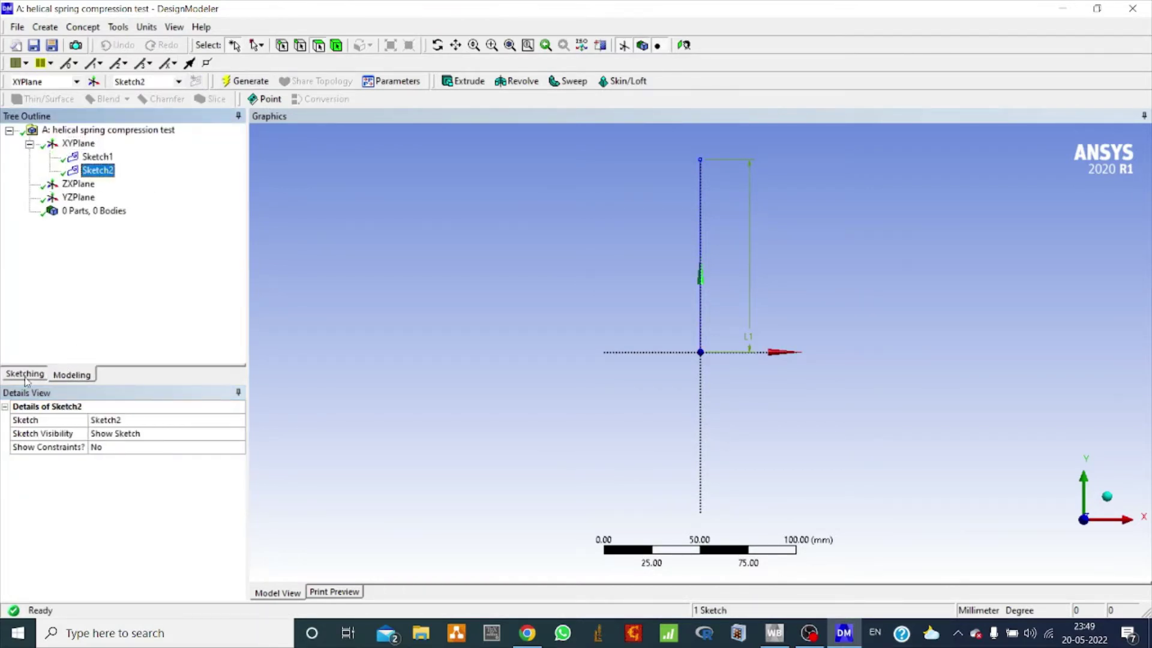
{"action": "left_click", "coordinate": [26, 375]}
{"action": "left_click", "coordinate": [54, 258]}
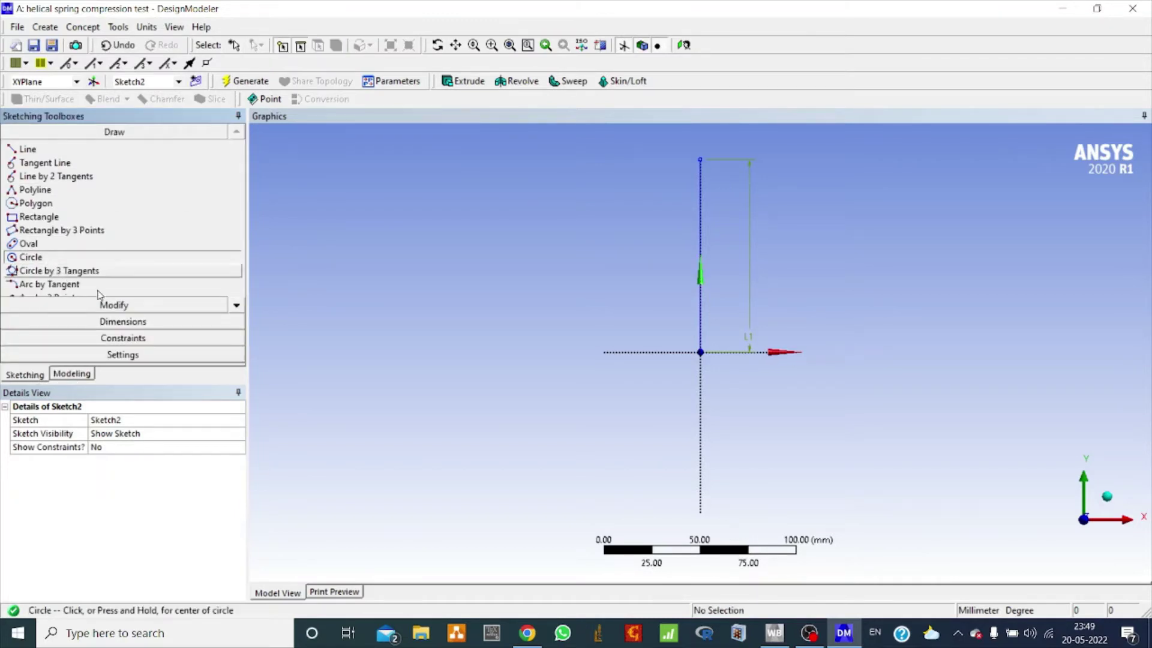
{"action": "left_click", "coordinate": [733, 351]}
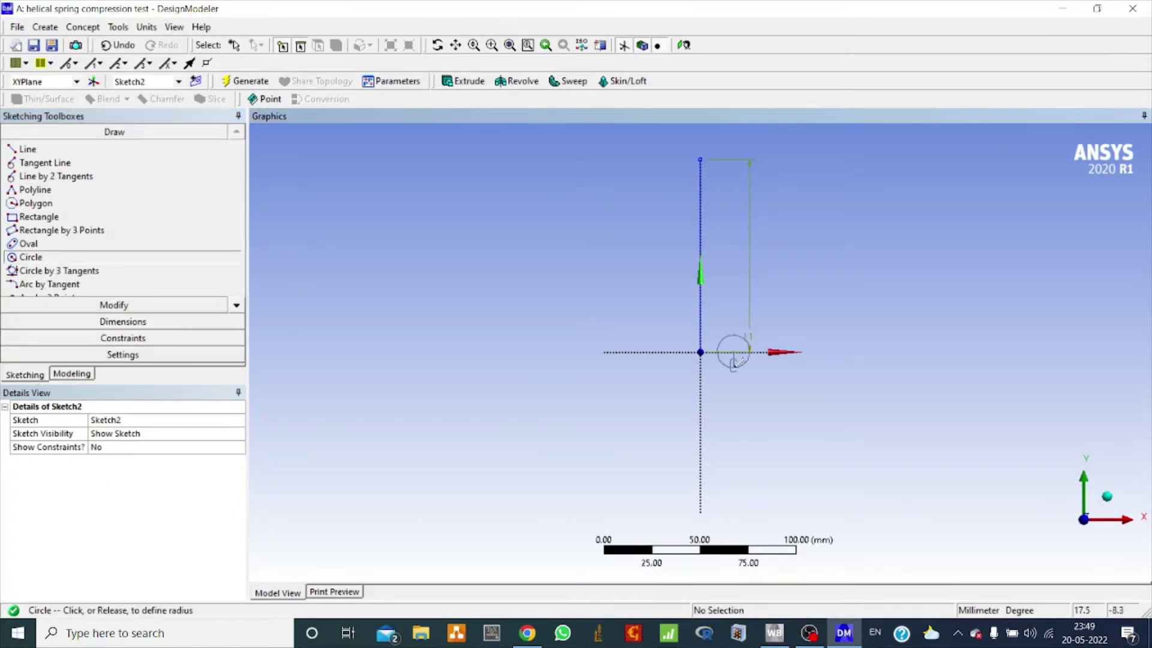
{"action": "left_click", "coordinate": [743, 363]}
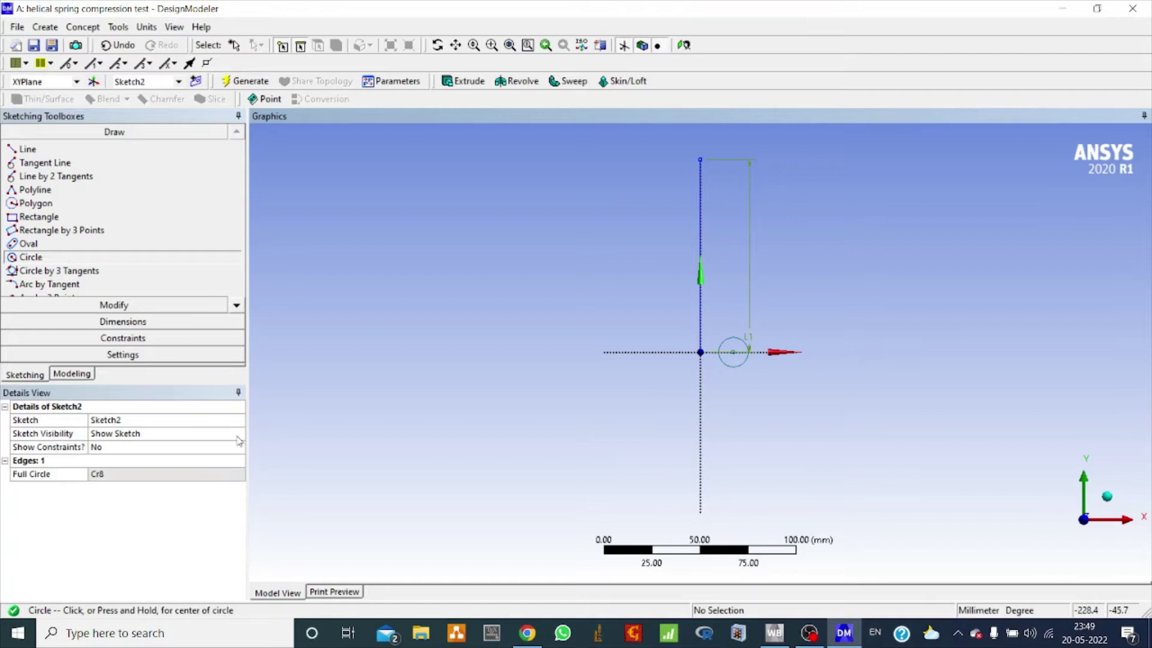
- Give the circle a D2 diameter of 7 mm
{"action": "left_click", "coordinate": [114, 323]}
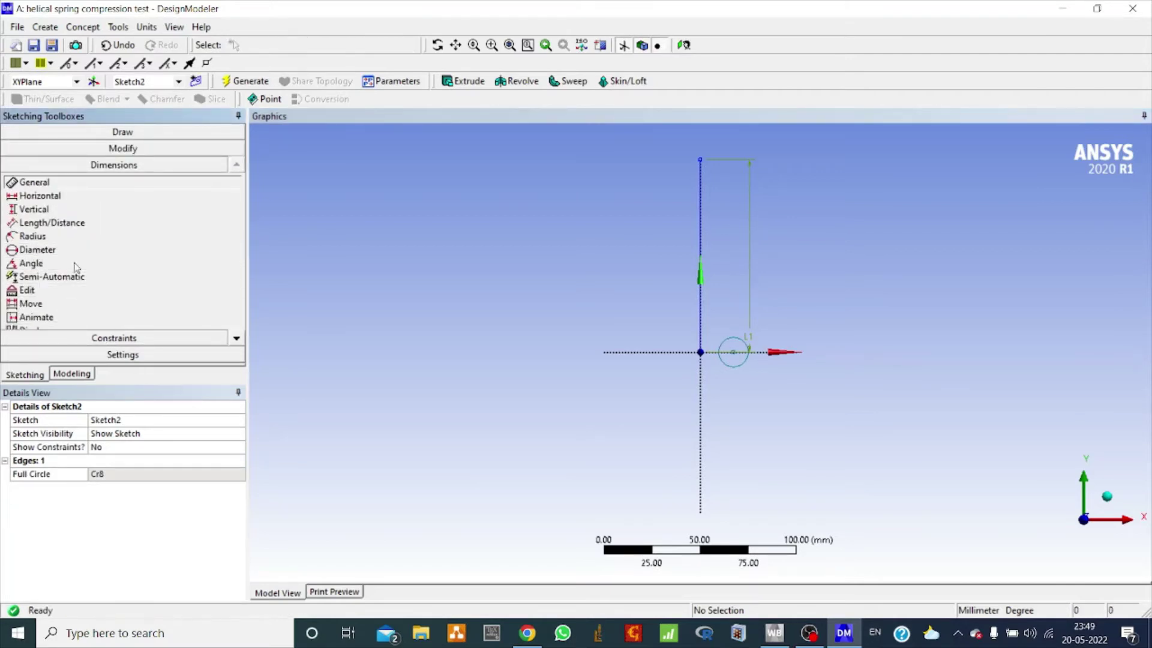
{"action": "left_click", "coordinate": [36, 249]}
{"action": "left_click", "coordinate": [732, 364]}
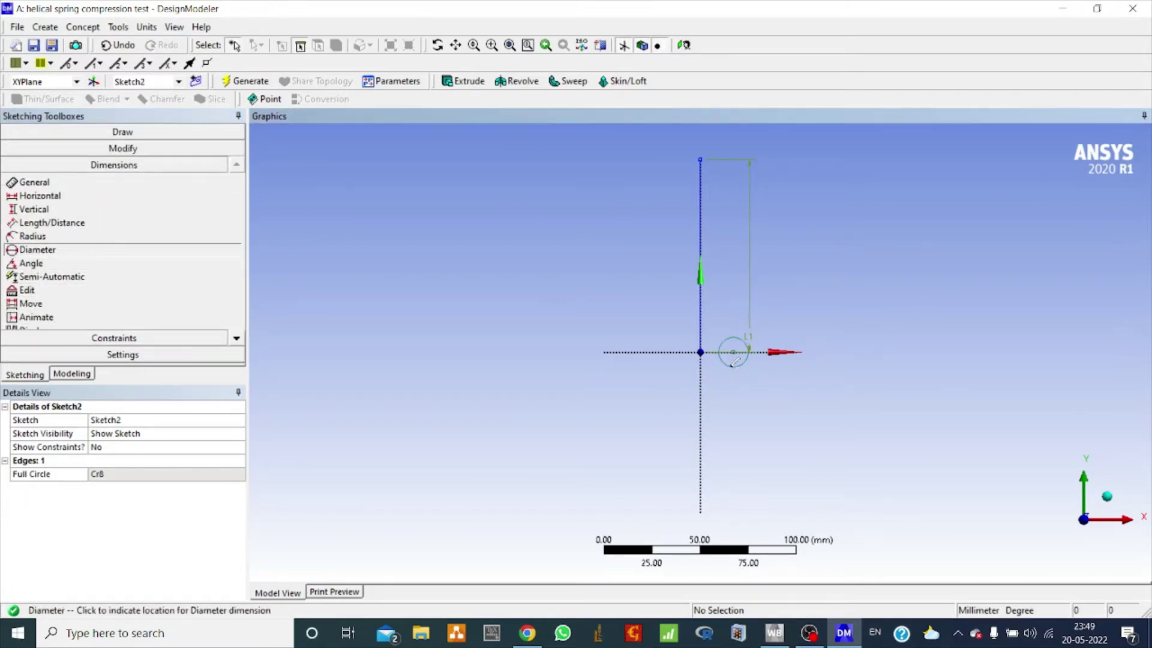
{"action": "left_click", "coordinate": [736, 401]}
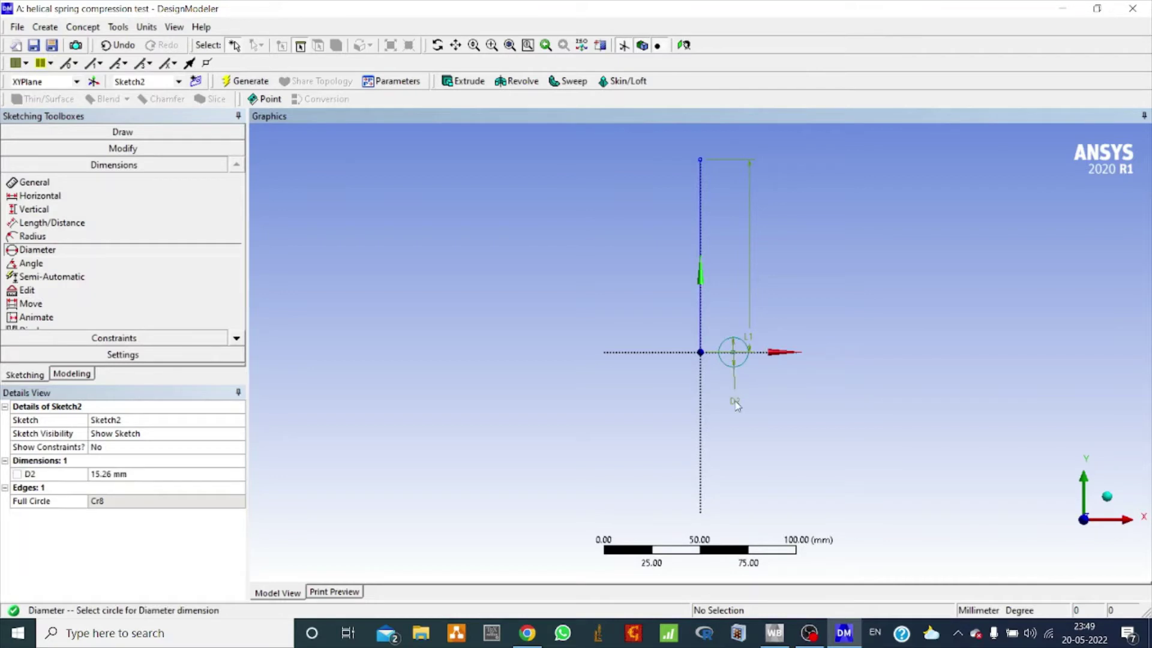
{"action": "left_click", "coordinate": [117, 474]}
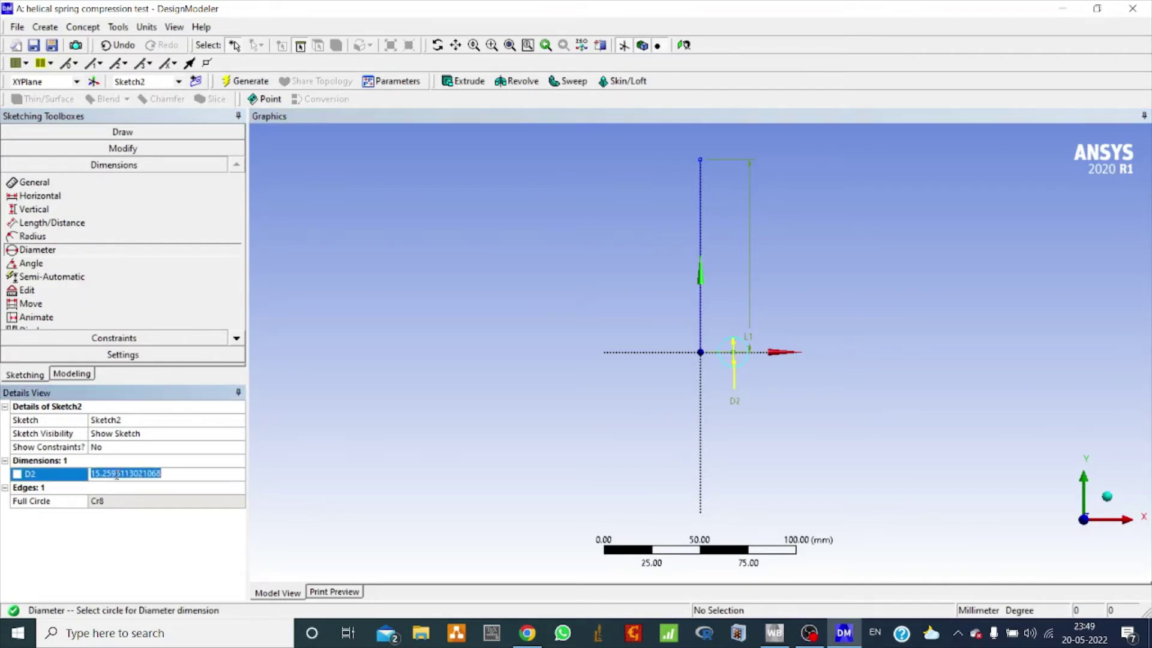
{"action": "type", "text": "7"}
{"action": "key", "text": "Return"}
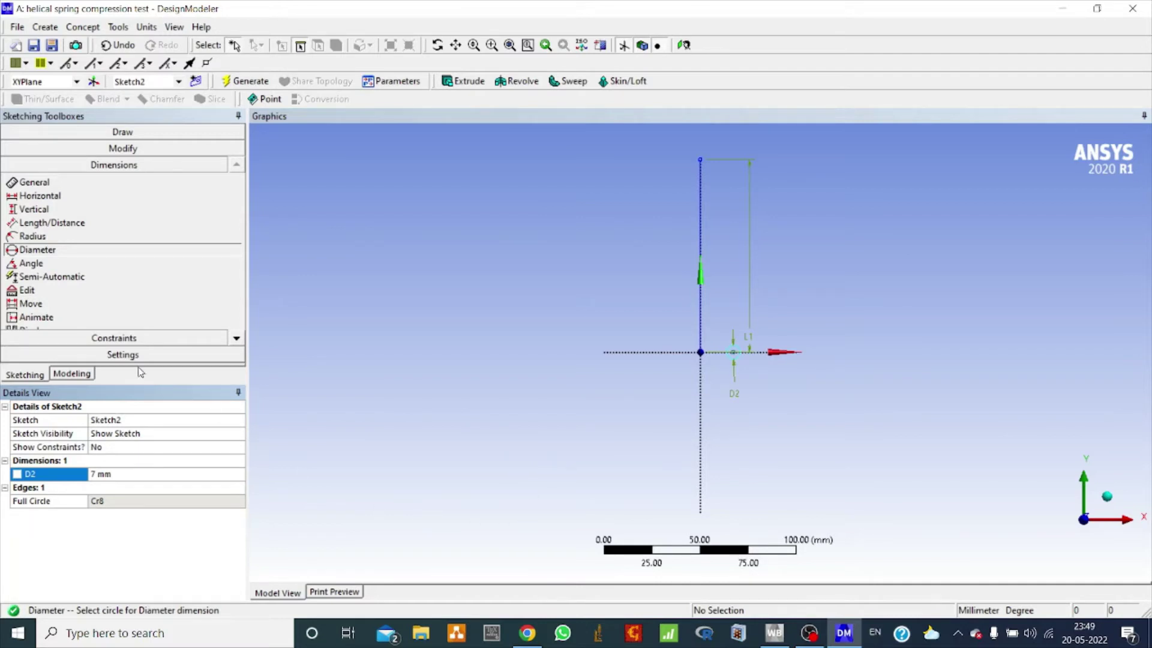
- Dimension the circle centre 8 mm from the origin (L3 = 8 mm)
{"action": "left_click", "coordinate": [51, 183]}
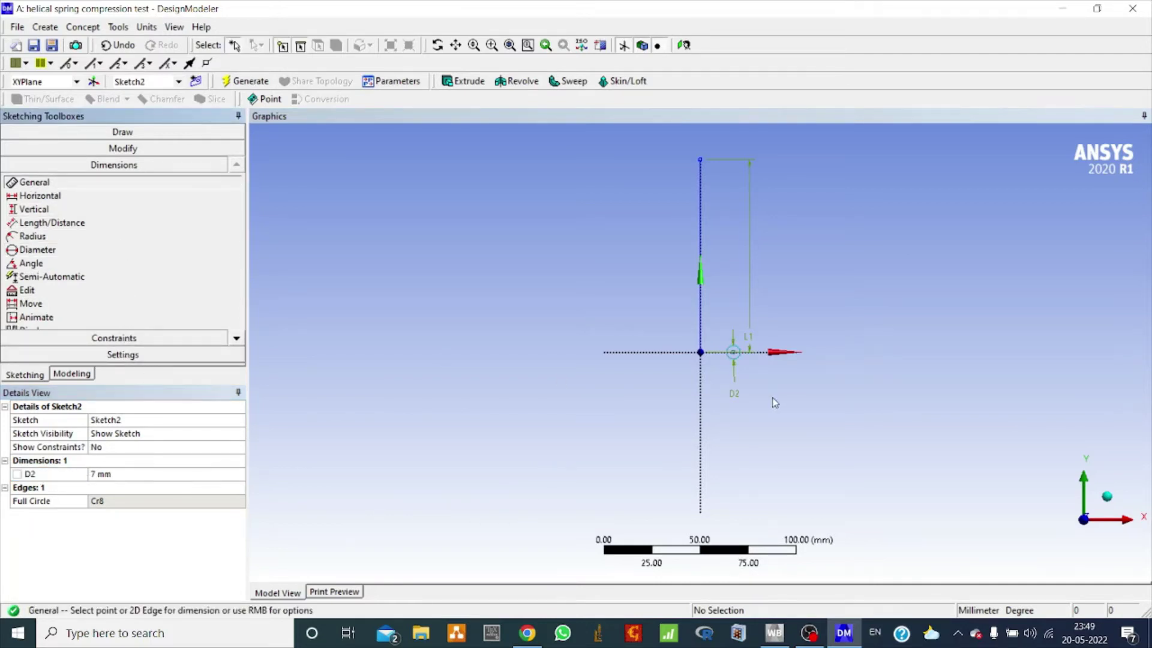
{"action": "left_click", "coordinate": [733, 352]}
{"action": "left_click", "coordinate": [700, 353]}
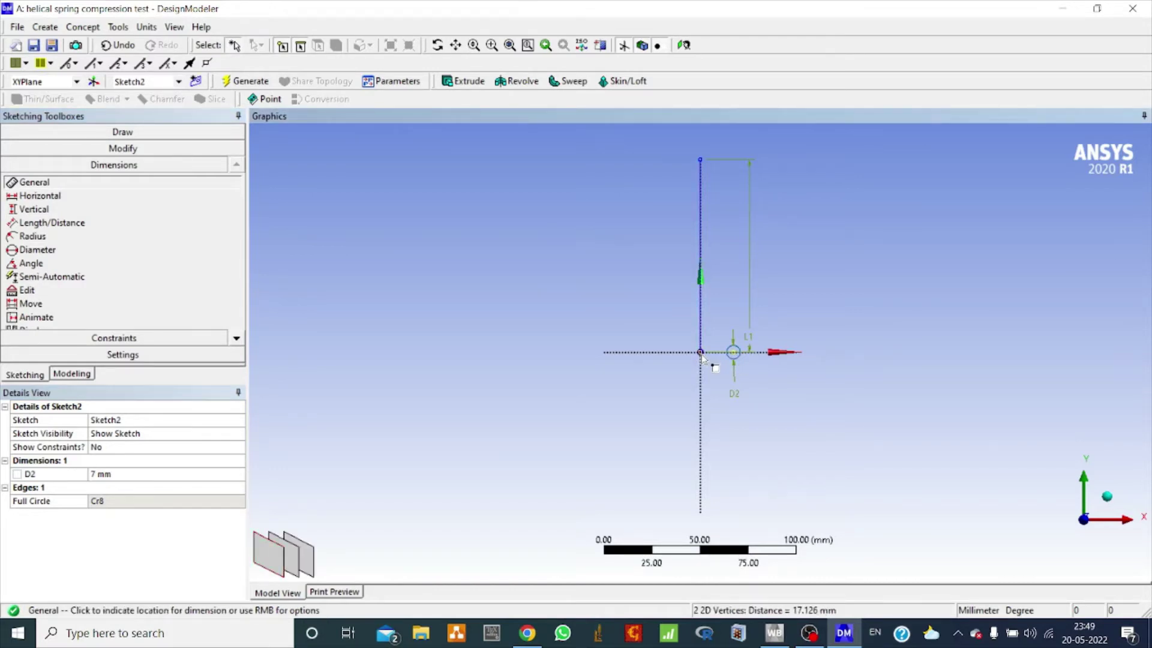
{"action": "left_click", "coordinate": [716, 390]}
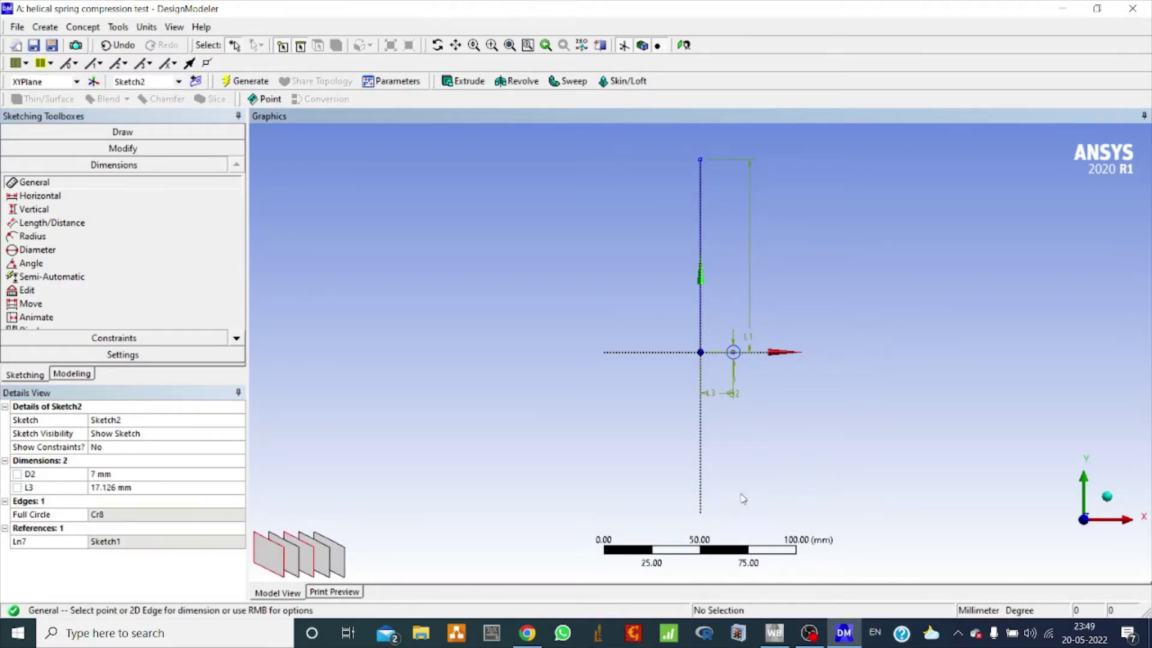
{"action": "left_click", "coordinate": [126, 486]}
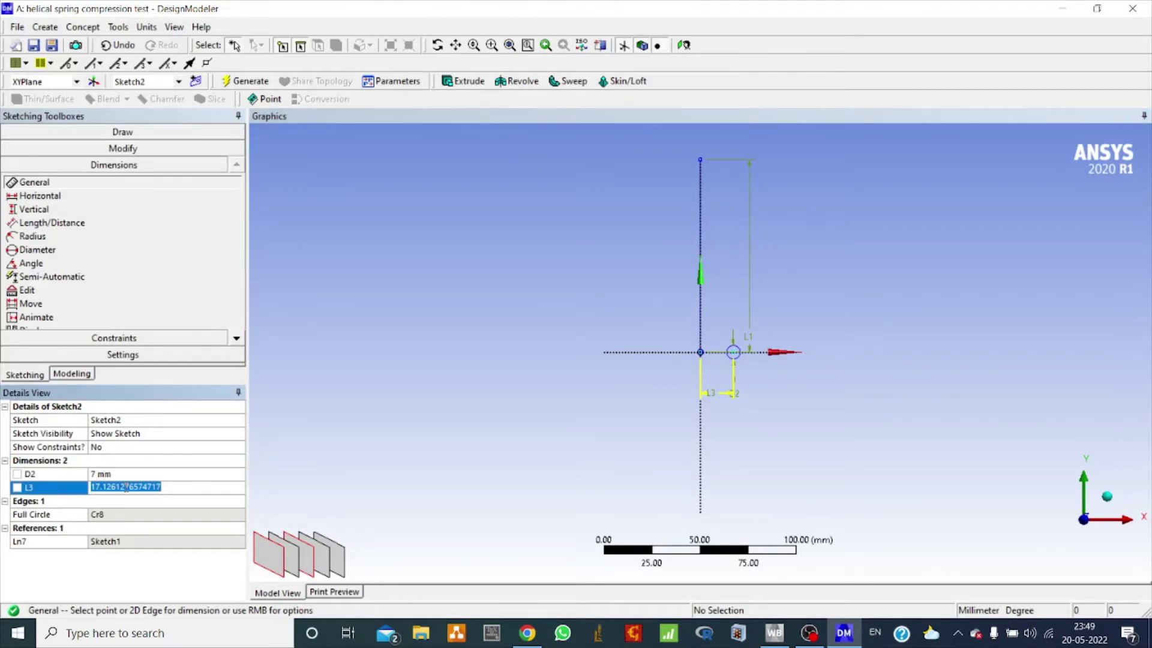
{"action": "type", "text": "8"}
{"action": "key", "text": "Return"}
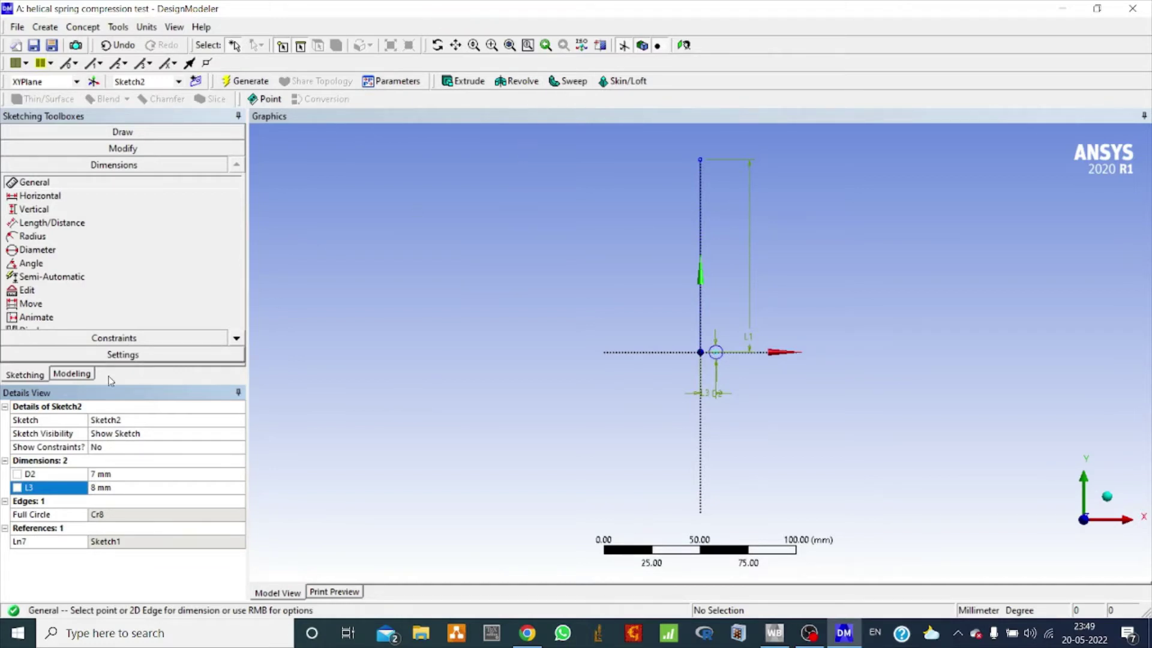
{"action": "left_click", "coordinate": [77, 375]}
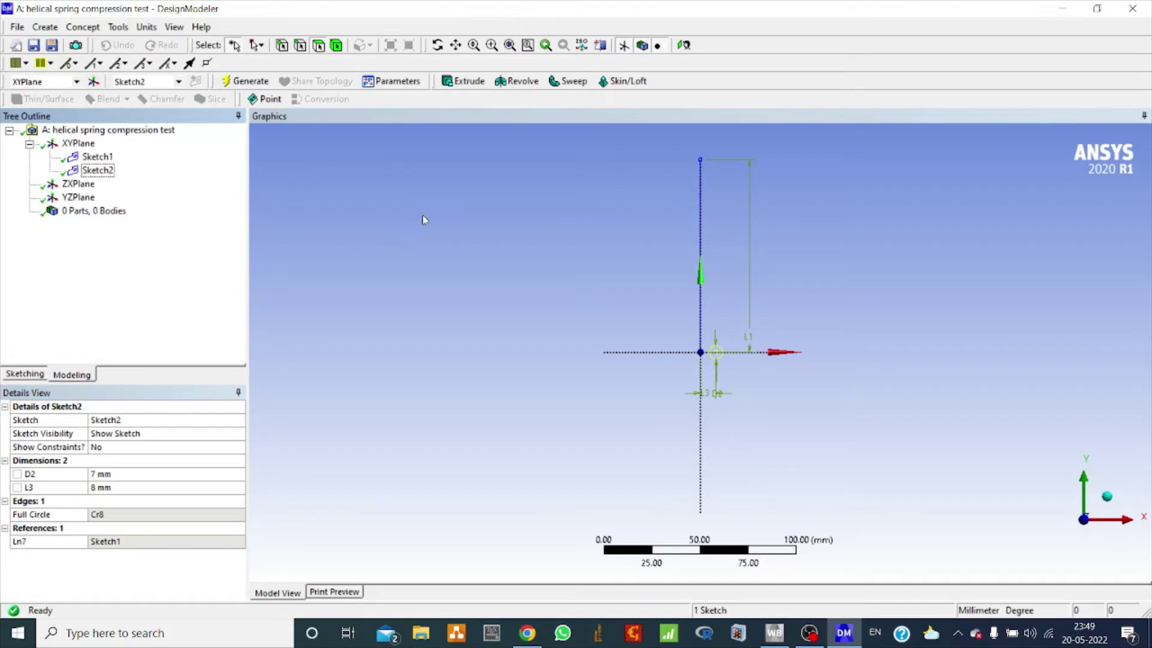
- Start a sweep with Sketch2 as profile and the Sketch1 line as path
{"action": "left_click", "coordinate": [577, 83]}
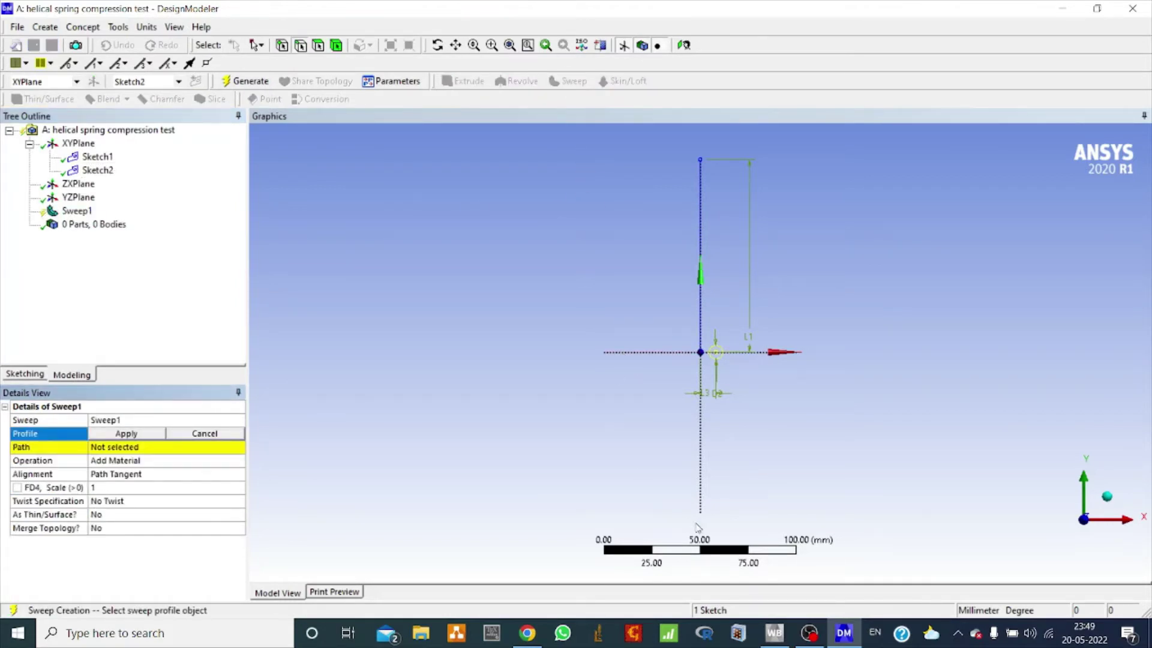
{"action": "left_click", "coordinate": [97, 170]}
{"action": "left_click", "coordinate": [126, 434]}
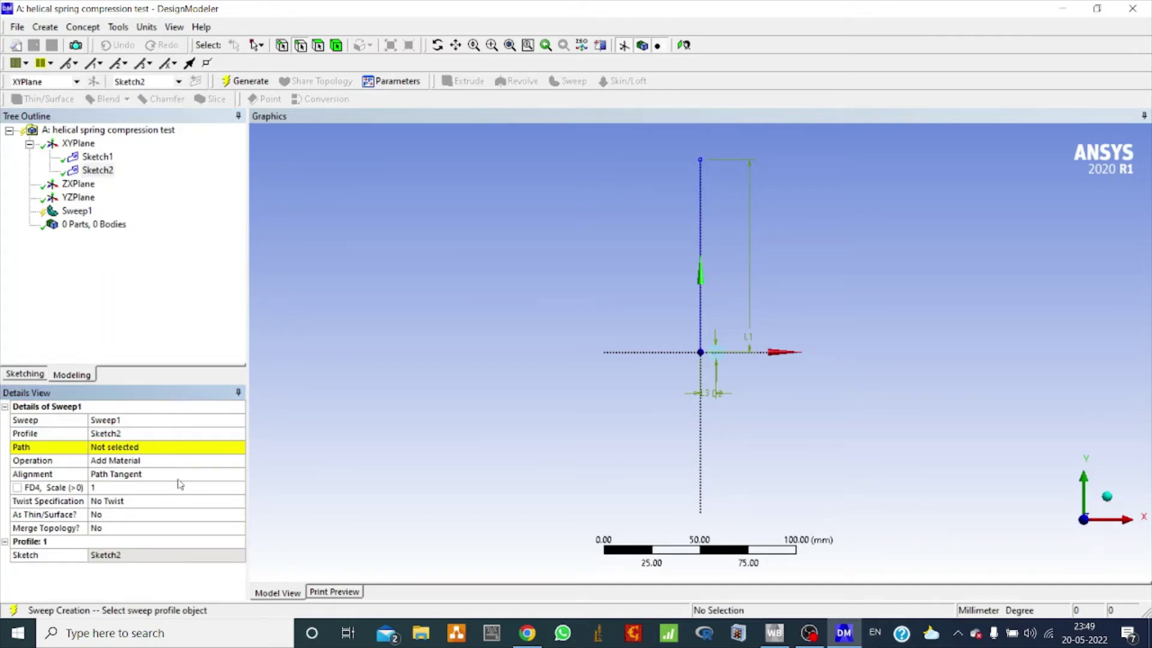
{"action": "left_click", "coordinate": [111, 448]}
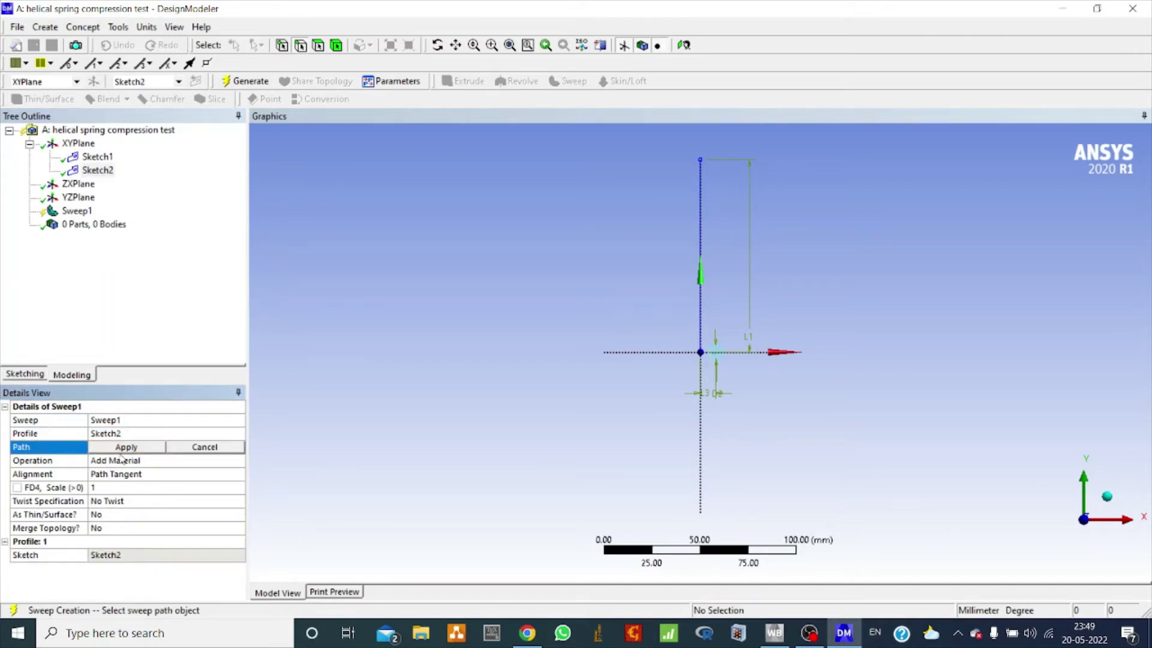
{"action": "left_click", "coordinate": [700, 242]}
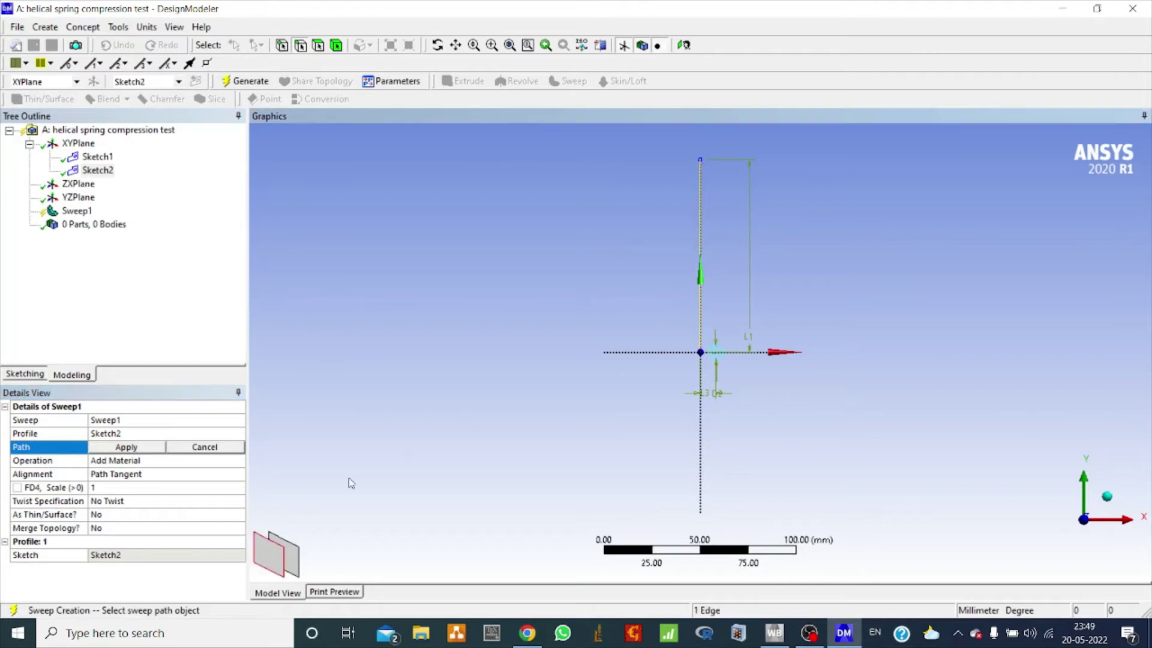
{"action": "left_click", "coordinate": [126, 447]}
- Set the sweep twist to 12 turns and generate the spring body
{"action": "left_click", "coordinate": [193, 503]}
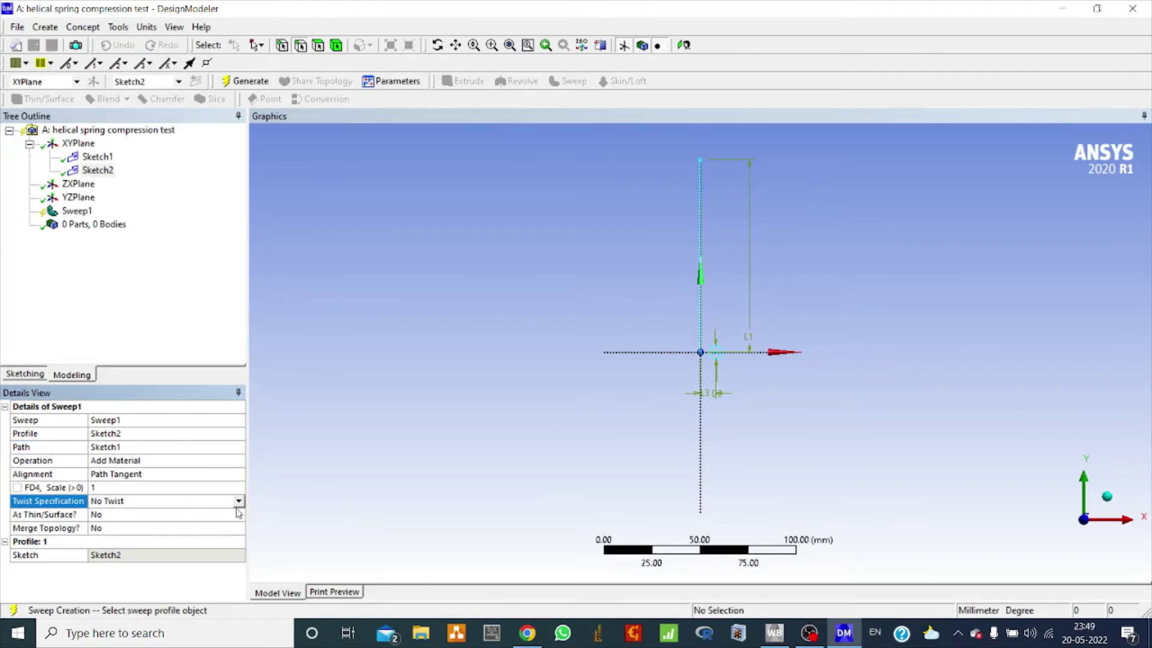
{"action": "left_click", "coordinate": [239, 502]}
{"action": "left_click", "coordinate": [153, 533]}
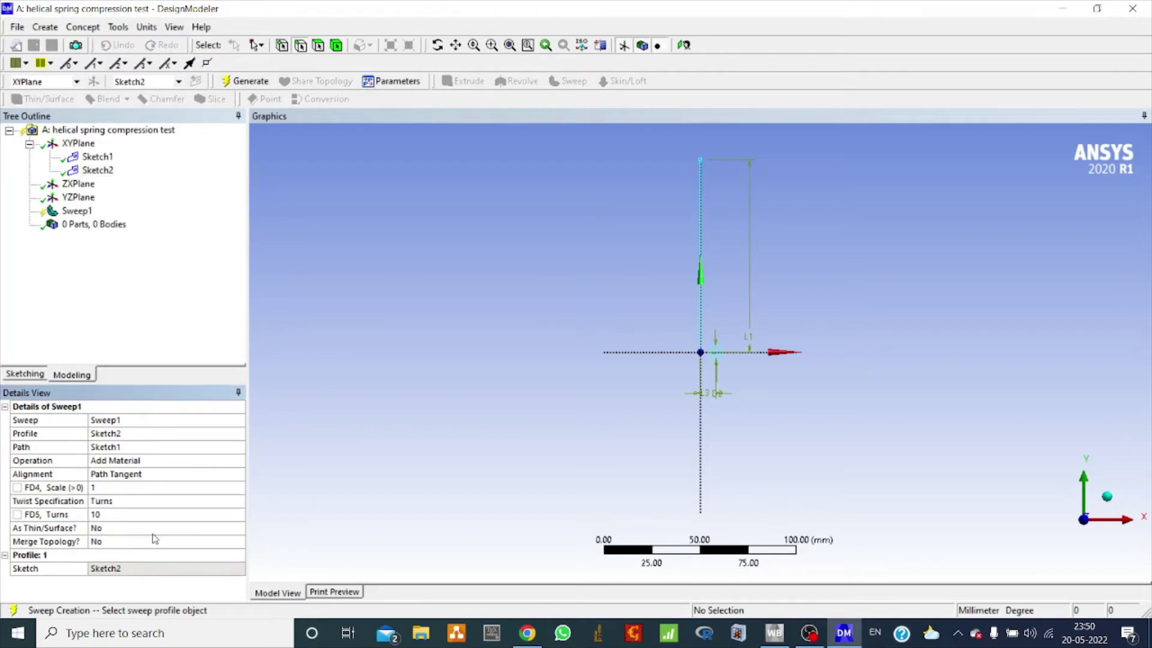
{"action": "left_click", "coordinate": [110, 516]}
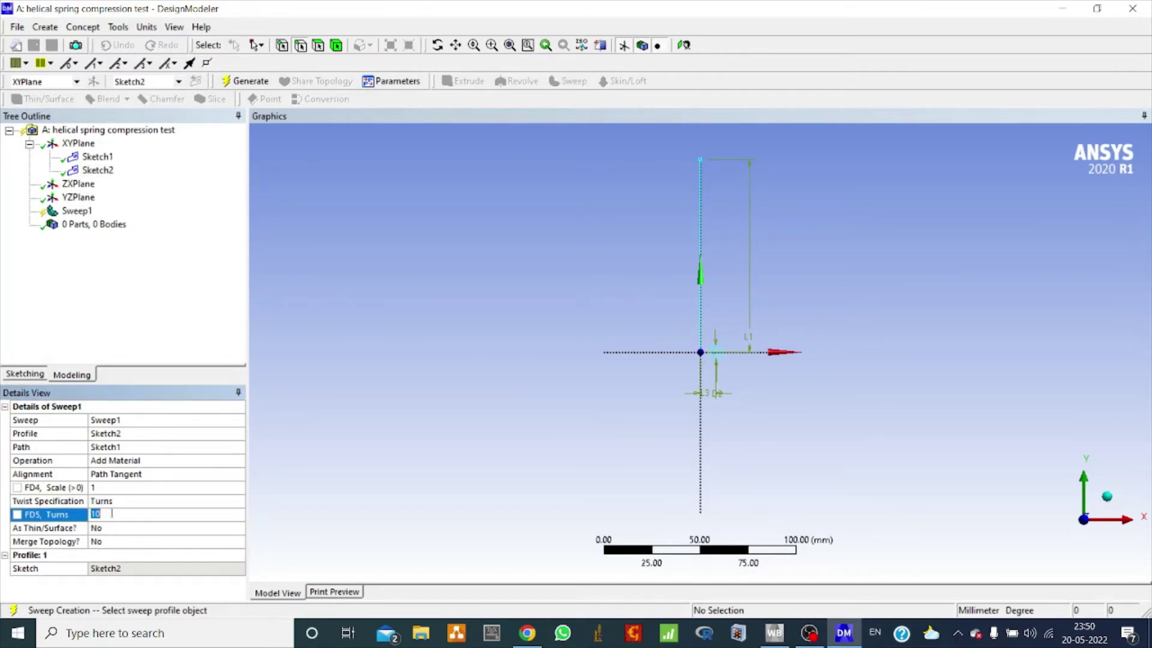
{"action": "type", "text": "1"}
{"action": "left_click", "coordinate": [246, 80]}
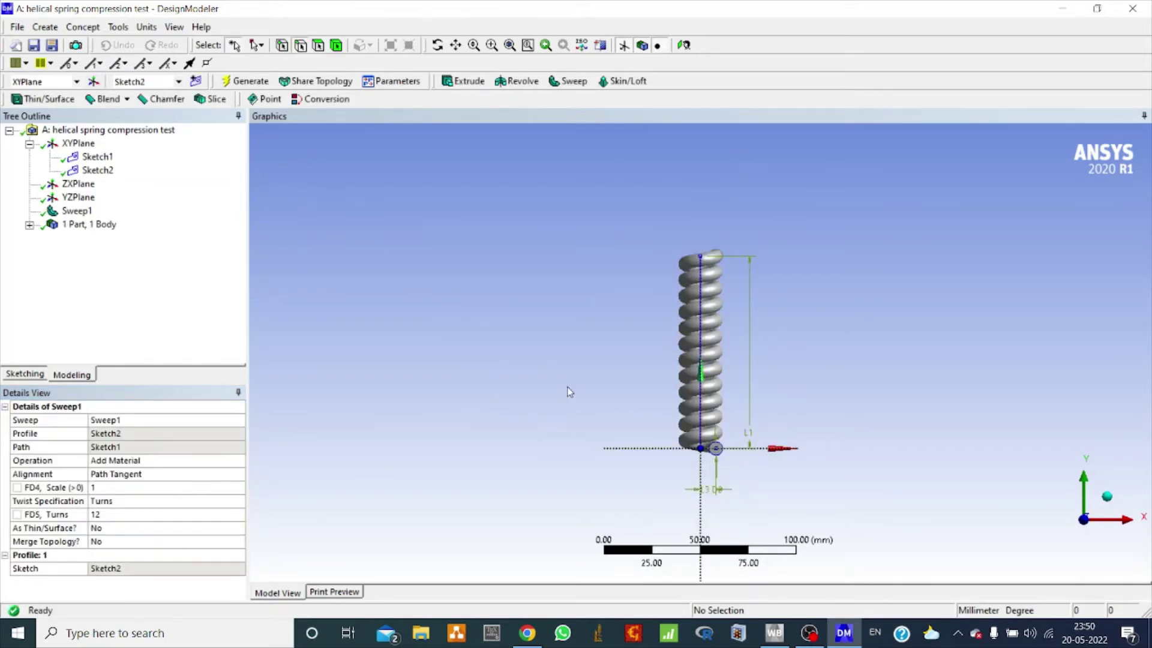
{"action": "scroll", "coordinate": [569, 384], "scroll_direction": "up", "scroll_amount": 2}
{"action": "scroll", "coordinate": [570, 384], "scroll_direction": "down", "scroll_amount": 2}
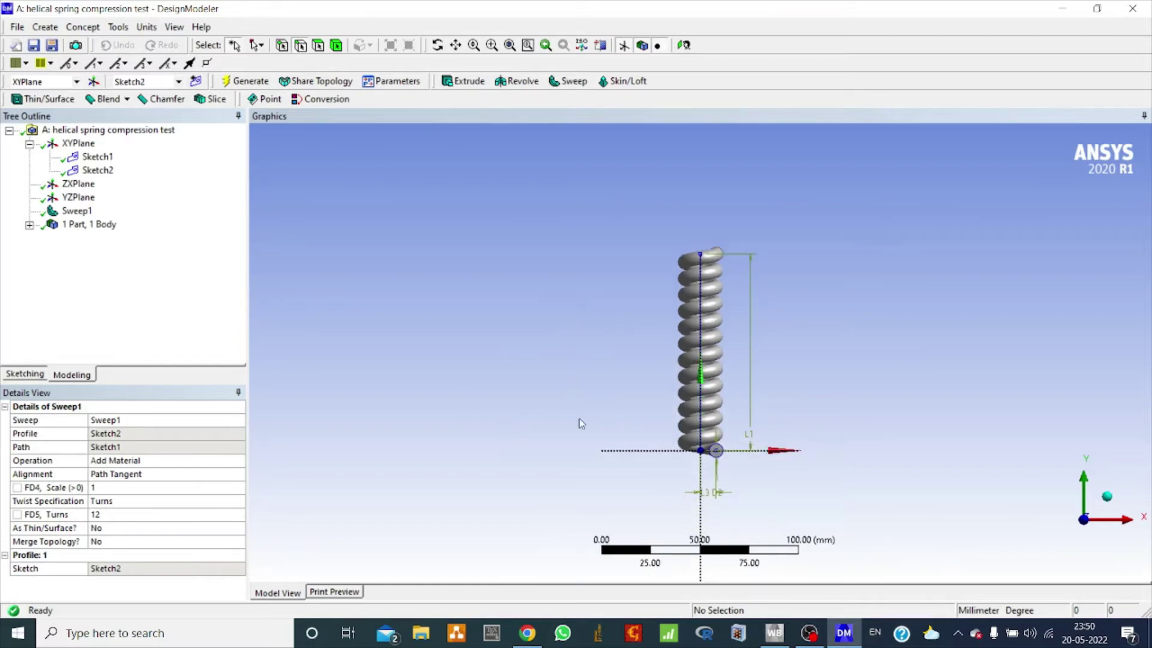
- Change Sketch1's L1 length to 120 mm and regenerate the spring
{"action": "left_click", "coordinate": [97, 157]}
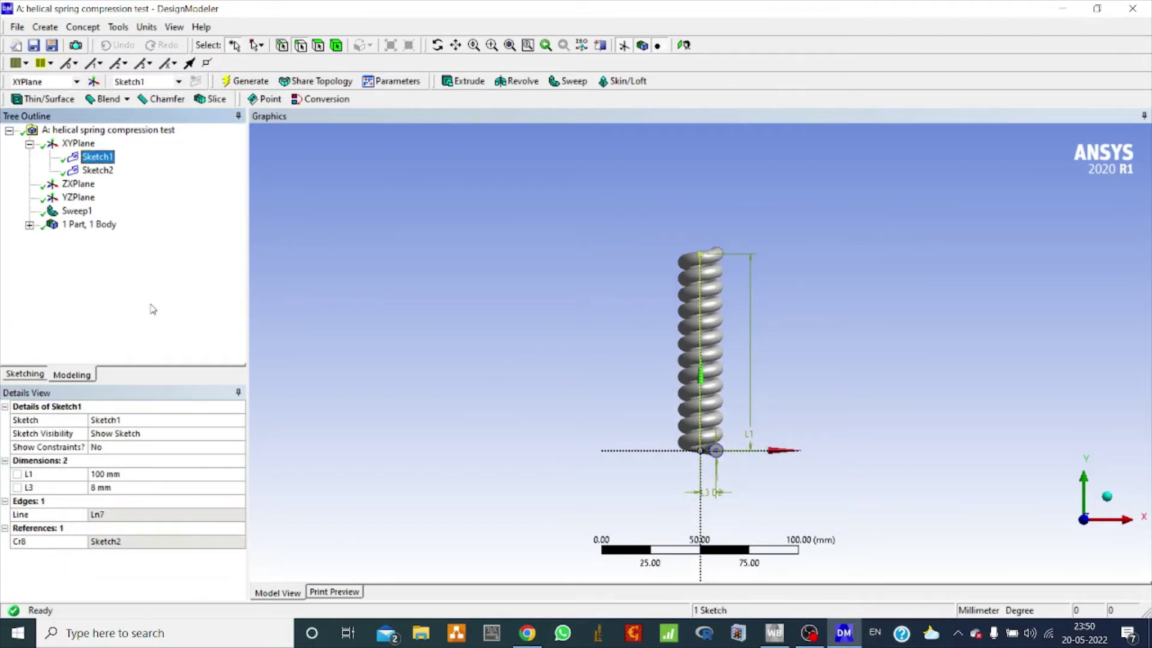
{"action": "left_click", "coordinate": [108, 473]}
{"action": "type", "text": "12"}
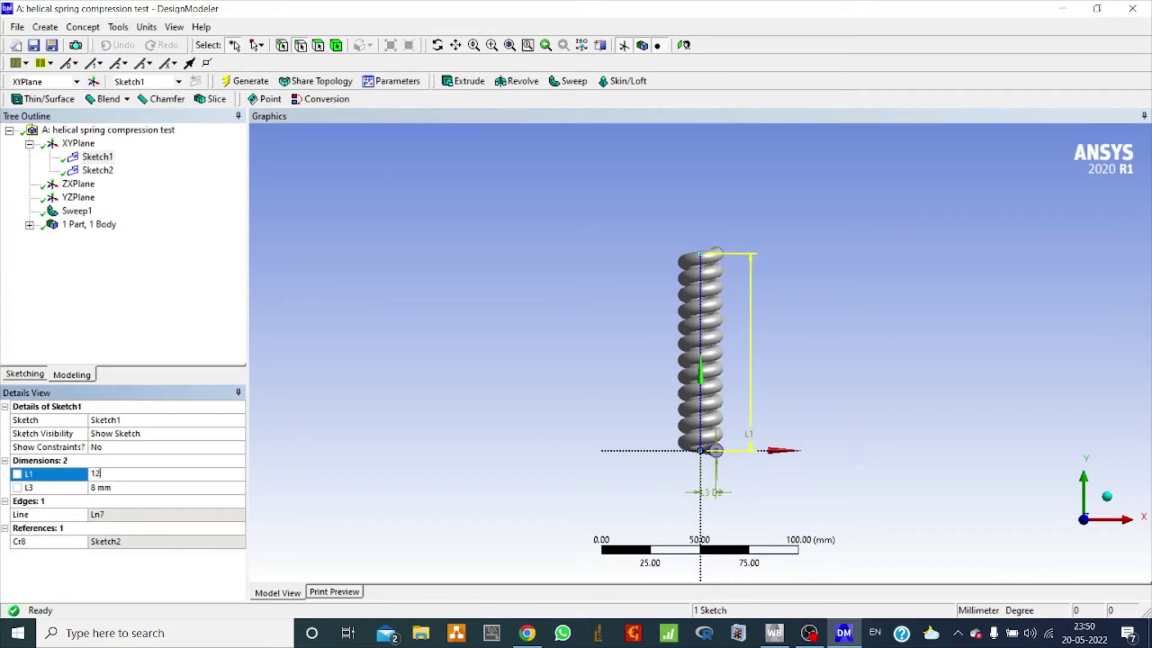
{"action": "type", "text": "0"}
{"action": "key", "text": "Return"}
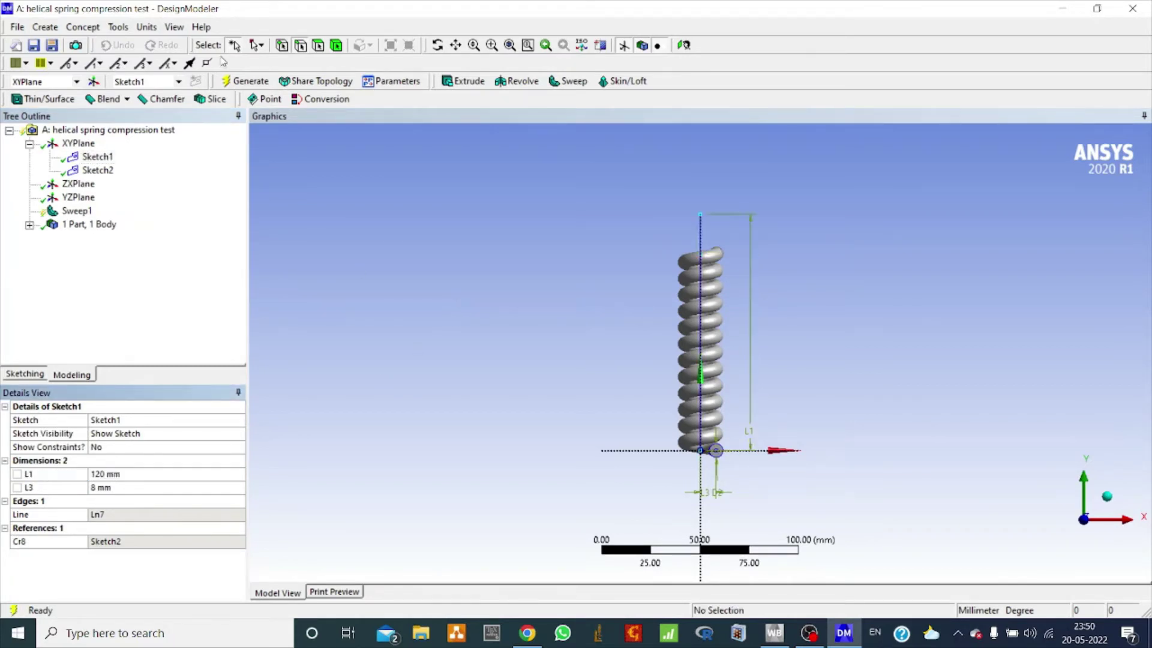
{"action": "left_click", "coordinate": [255, 86]}
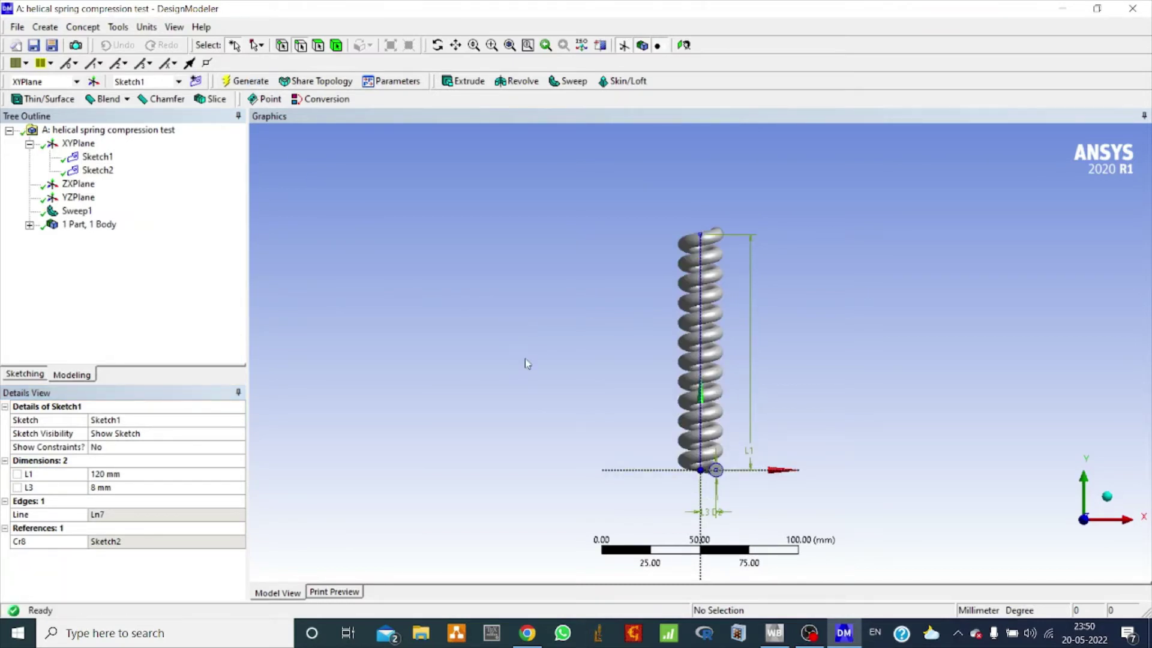
{"action": "left_click", "coordinate": [96, 83]}
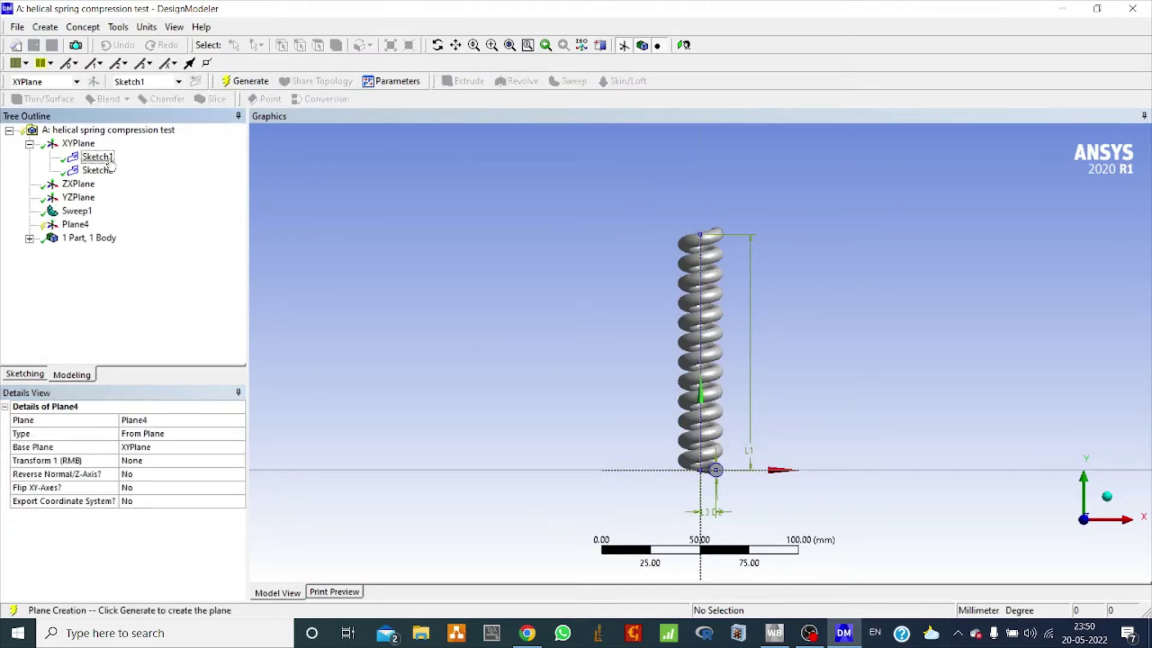
- Generate Plane4 from XYPlane with an Offset Y transform
{"action": "left_click", "coordinate": [215, 463]}
{"action": "left_click", "coordinate": [239, 462]}
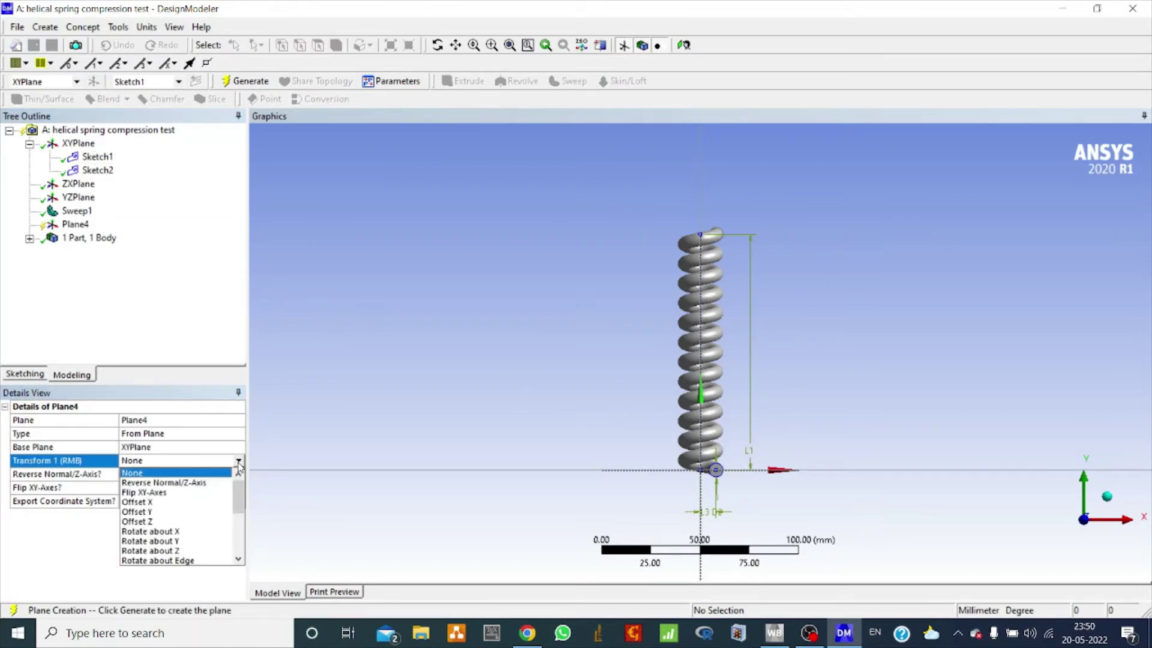
{"action": "left_click", "coordinate": [174, 514]}
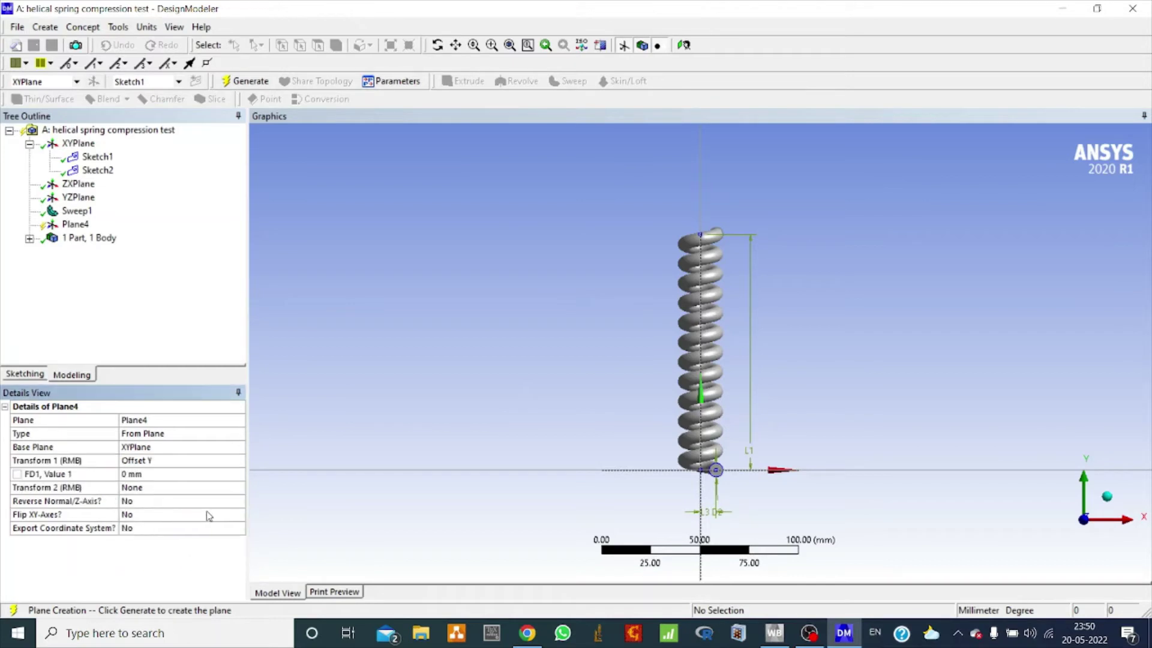
{"action": "left_click", "coordinate": [258, 85]}
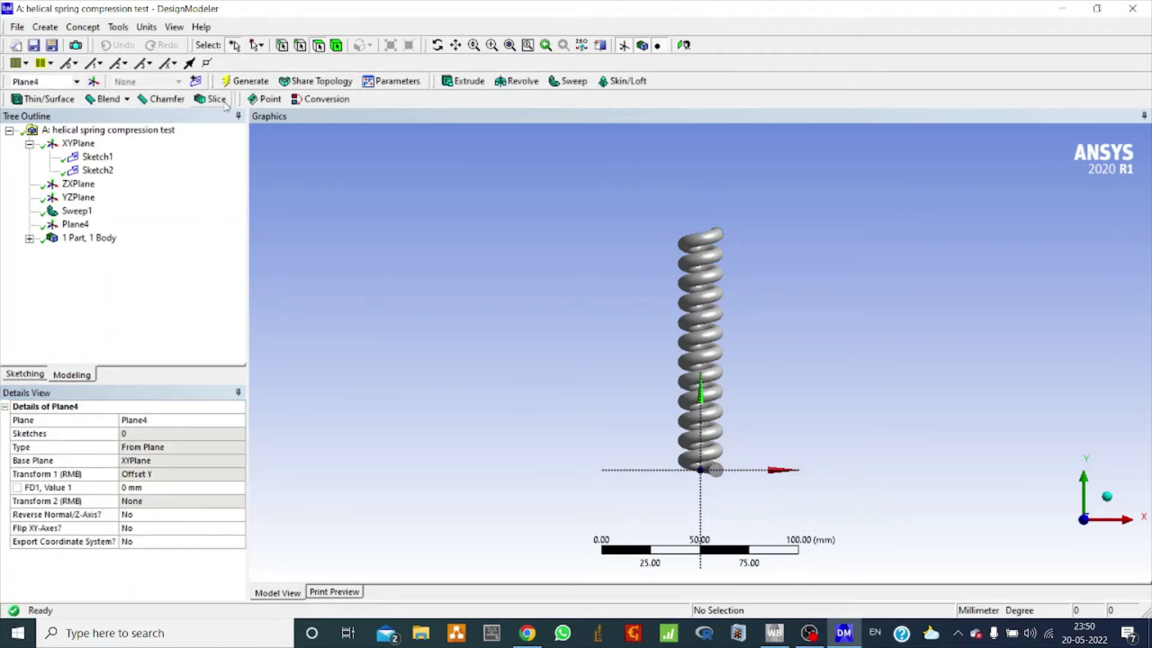
- Slice the spring with Plane4 as the base plane into 24 bodies
{"action": "left_click", "coordinate": [212, 99]}
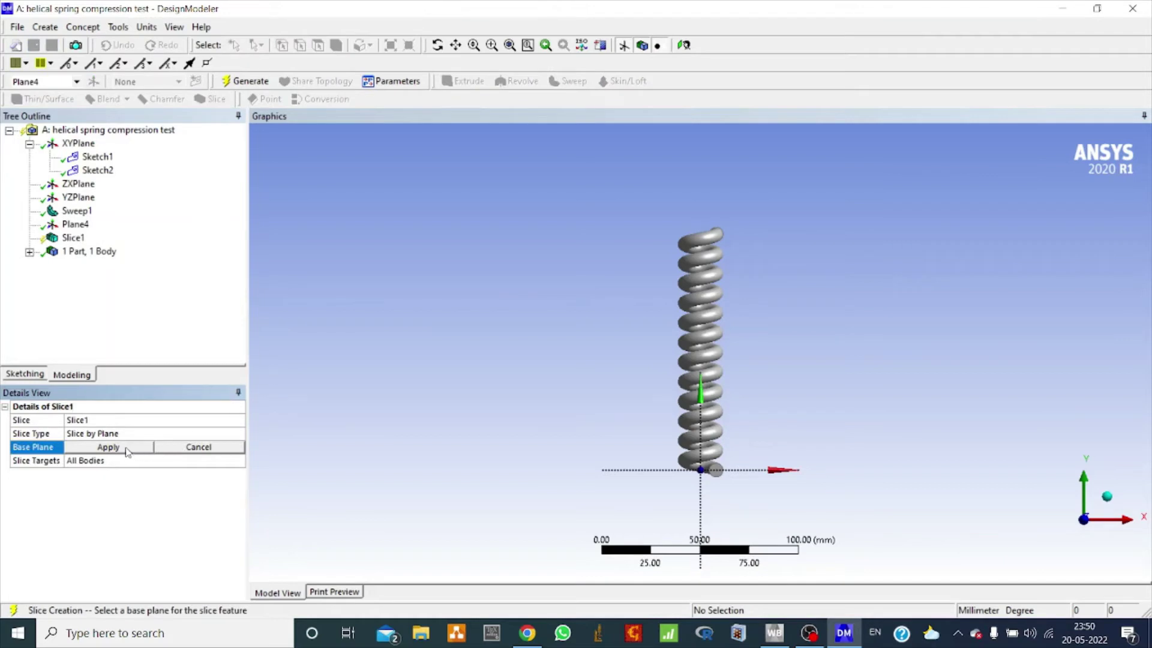
{"action": "left_click", "coordinate": [127, 451]}
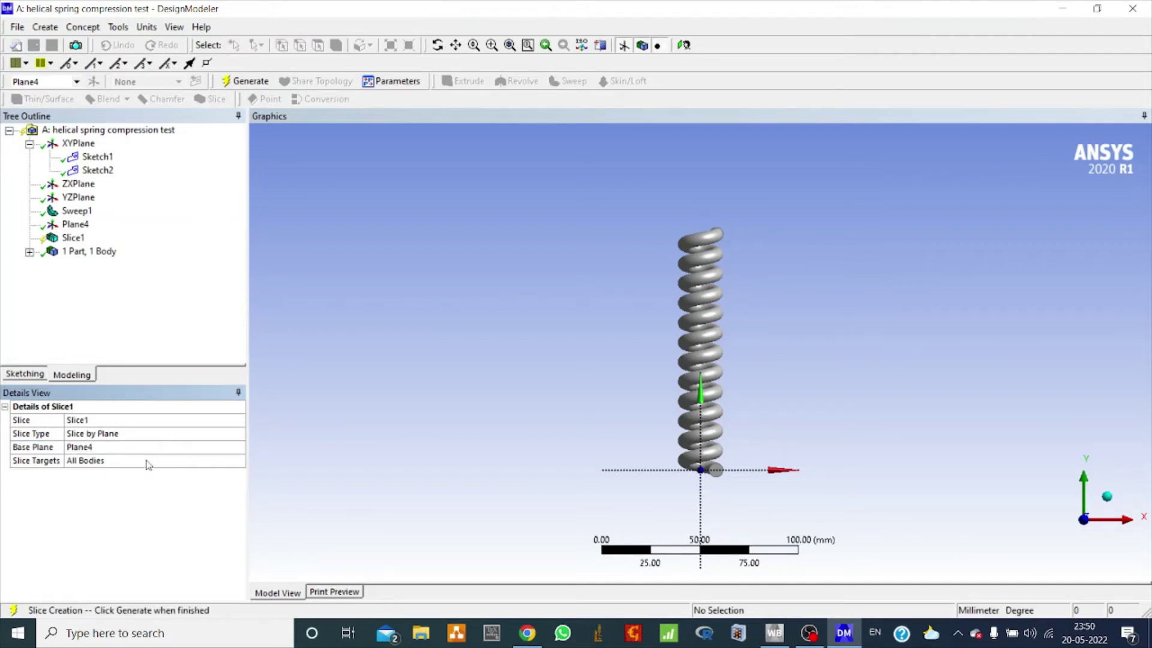
{"action": "left_click", "coordinate": [247, 82]}
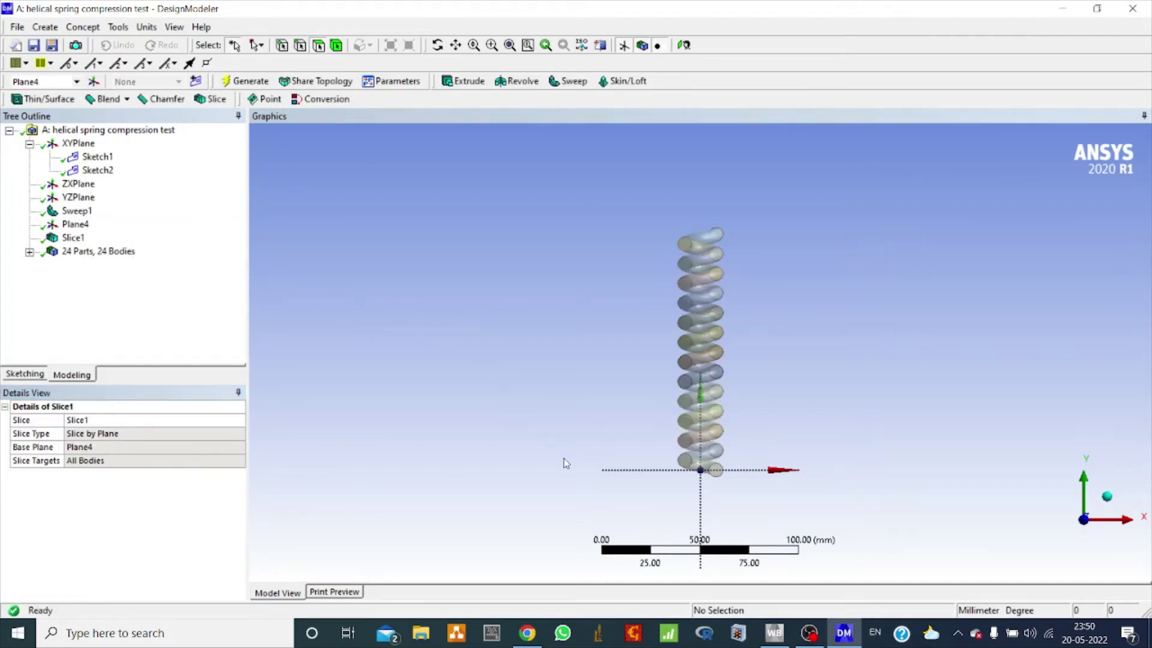
{"action": "left_click", "coordinate": [774, 633]}
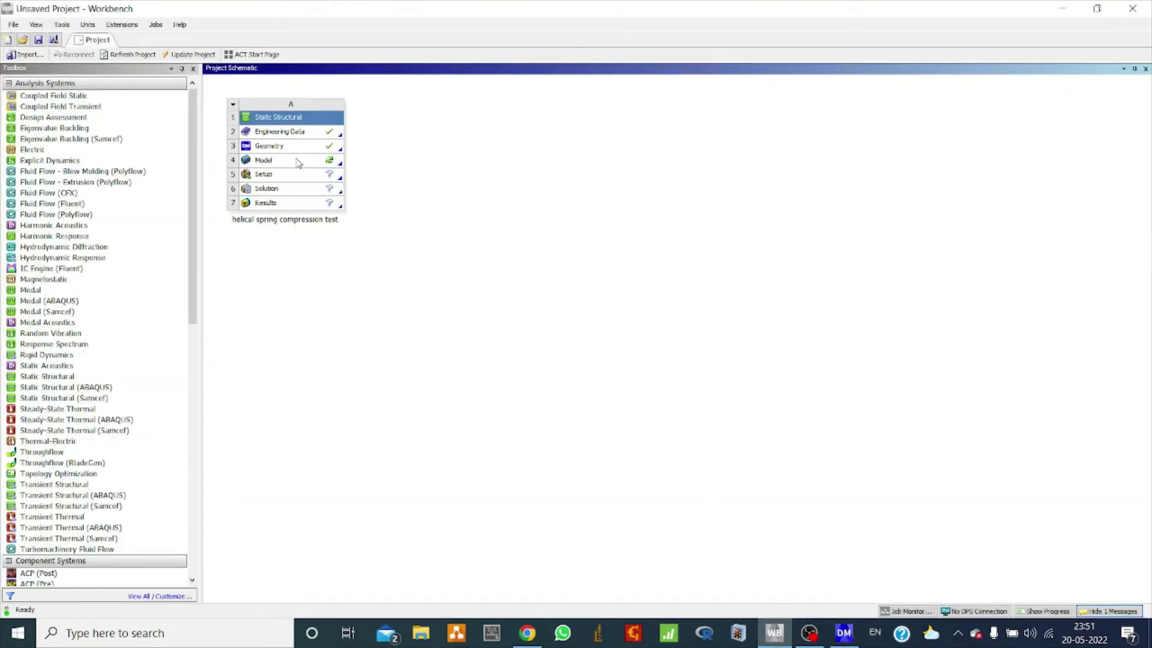
- Open the Model cell (A4) in Mechanical from the Workbench project schematic
{"action": "left_click", "coordinate": [844, 633]}
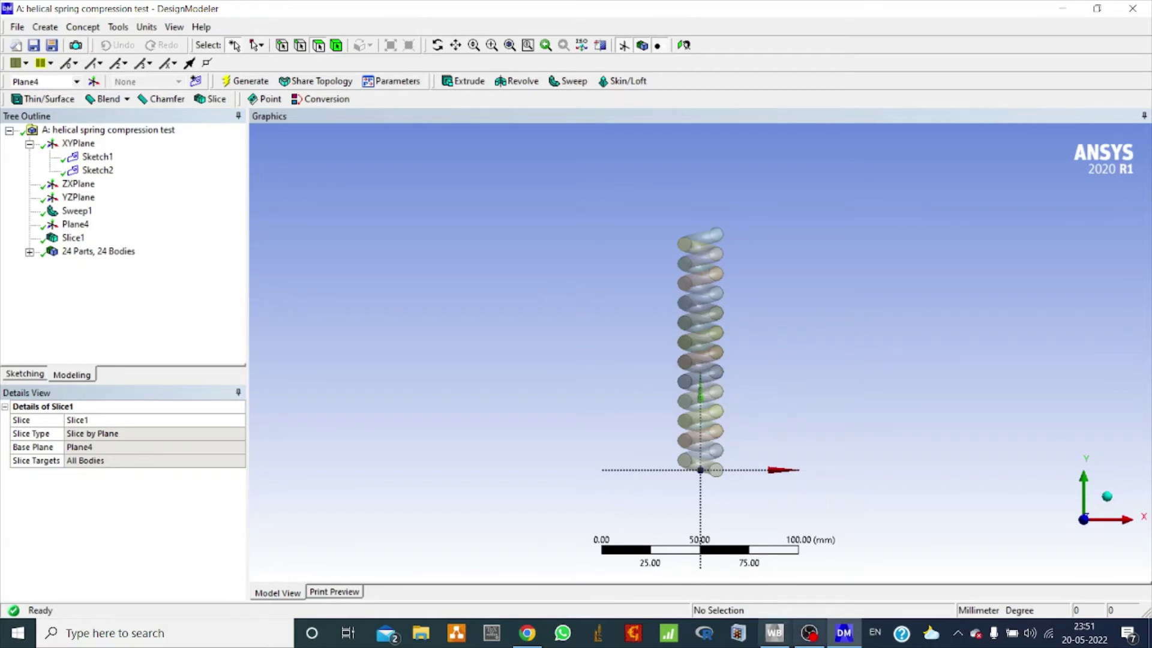
{"action": "left_click", "coordinate": [774, 633]}
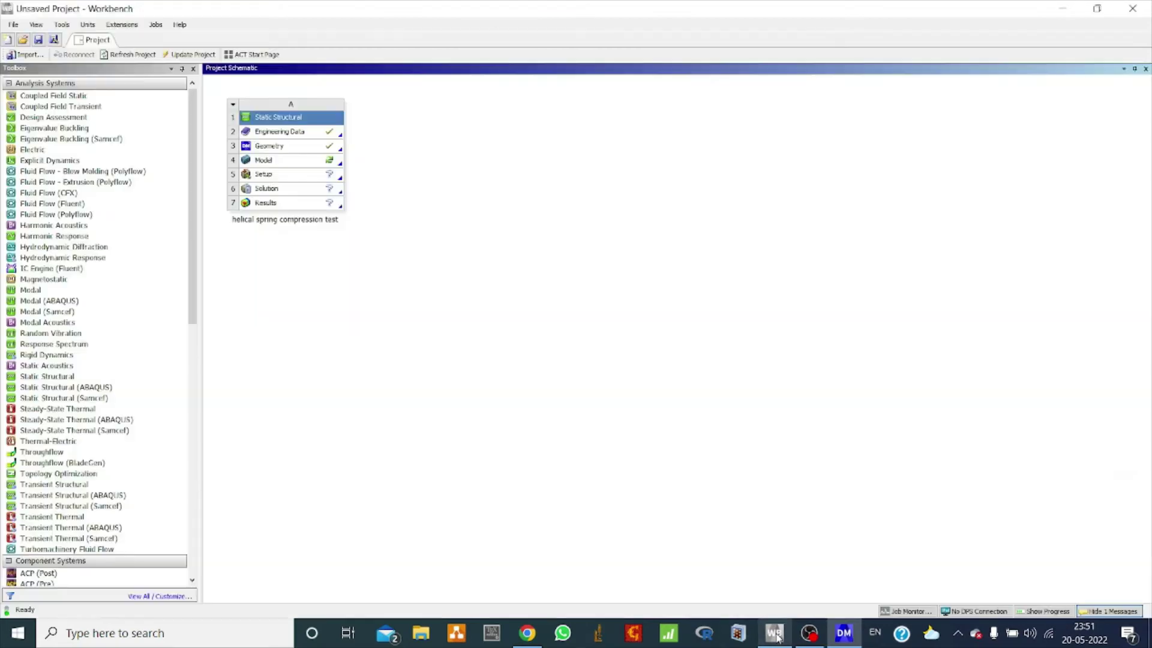
{"action": "right_click", "coordinate": [310, 161]}
{"action": "left_click", "coordinate": [380, 174]}
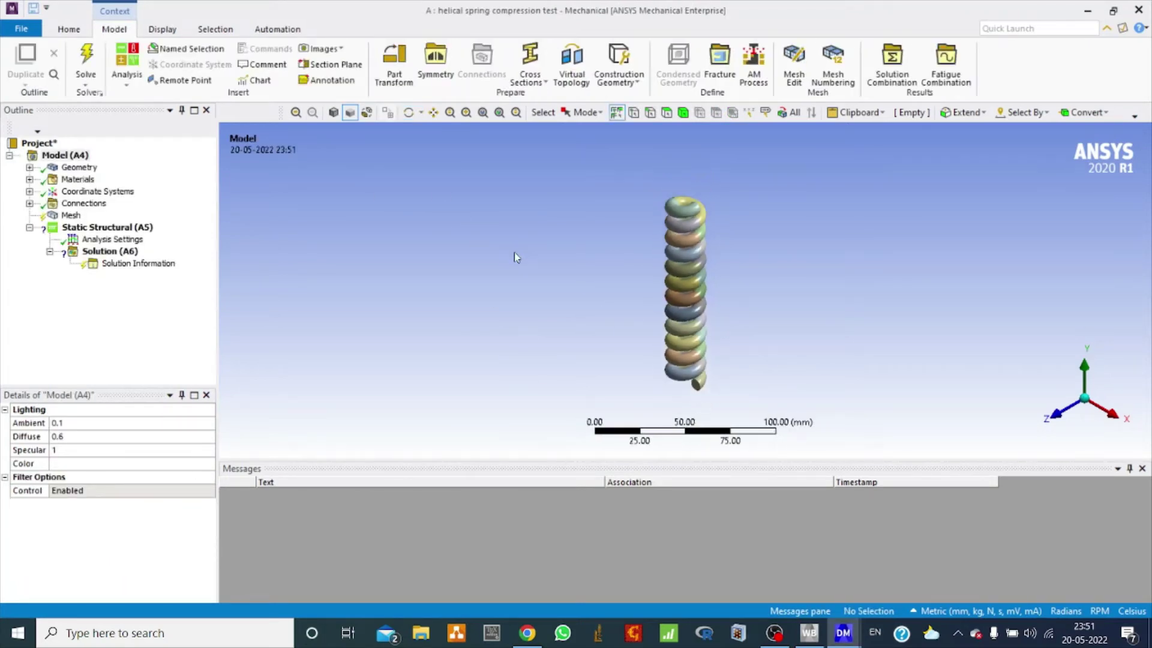
- Tilt the spring into a 3-D view and generate its mesh
{"action": "left_click", "coordinate": [412, 120]}
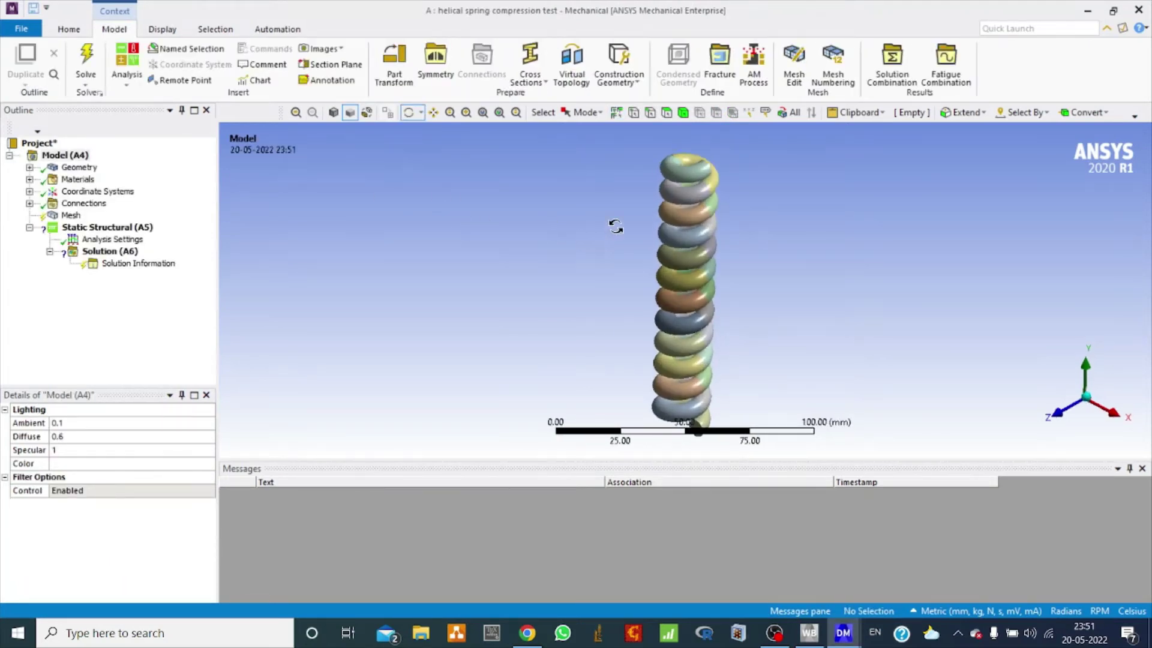
{"action": "mouse_move", "coordinate": [612, 226]}
{"action": "left_mouse_down"}
{"action": "mouse_move", "coordinate": [577, 243]}
{"action": "mouse_move", "coordinate": [621, 247]}
{"action": "left_mouse_up"}
{"action": "scroll", "coordinate": [621, 247], "scroll_direction": "down", "scroll_amount": 2}
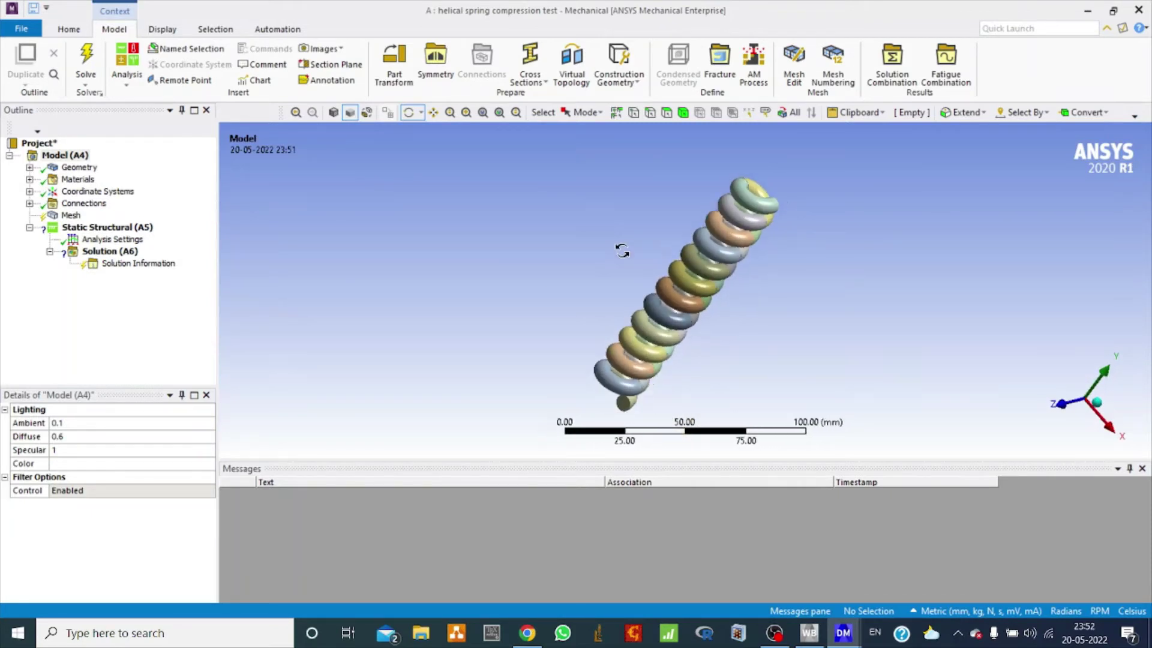
{"action": "left_click", "coordinate": [75, 216]}
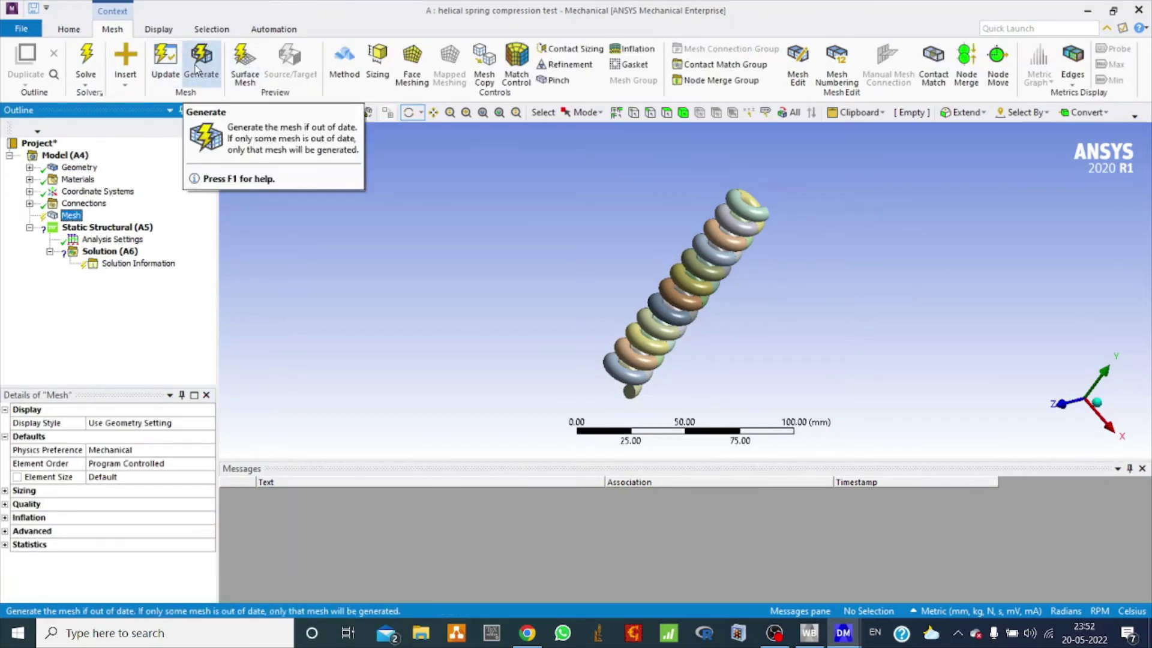
{"action": "left_click", "coordinate": [201, 71]}
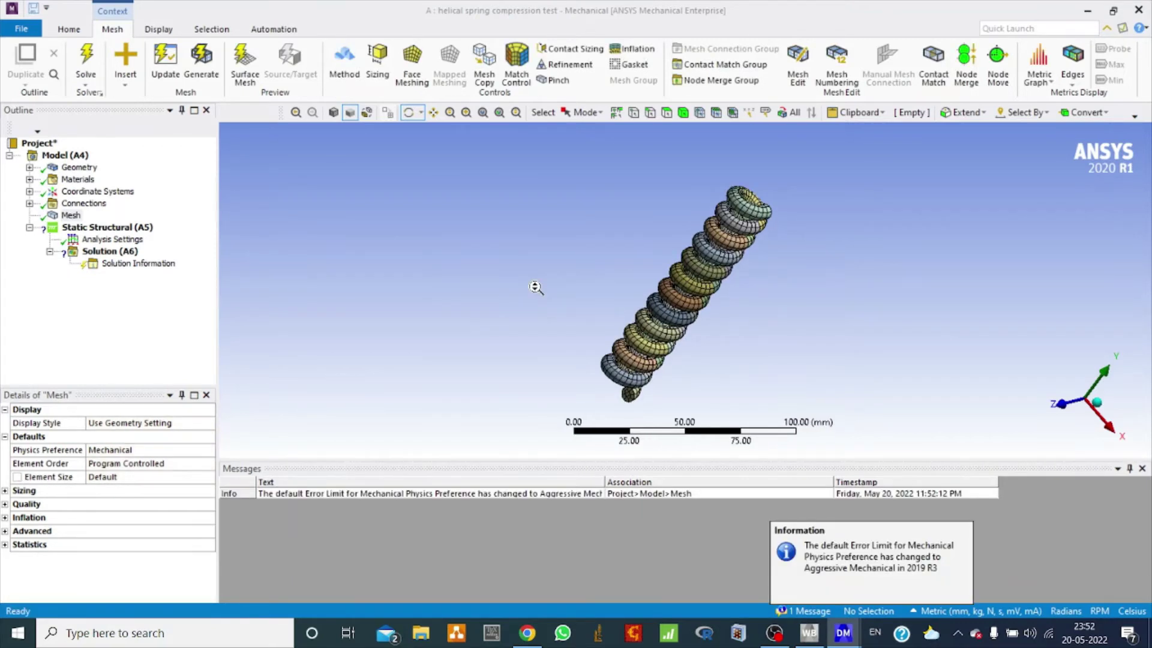
- Refine the mesh sizing by setting Span Angle Center to Fine
{"action": "scroll", "coordinate": [536, 287], "scroll_direction": "down", "scroll_amount": 1}
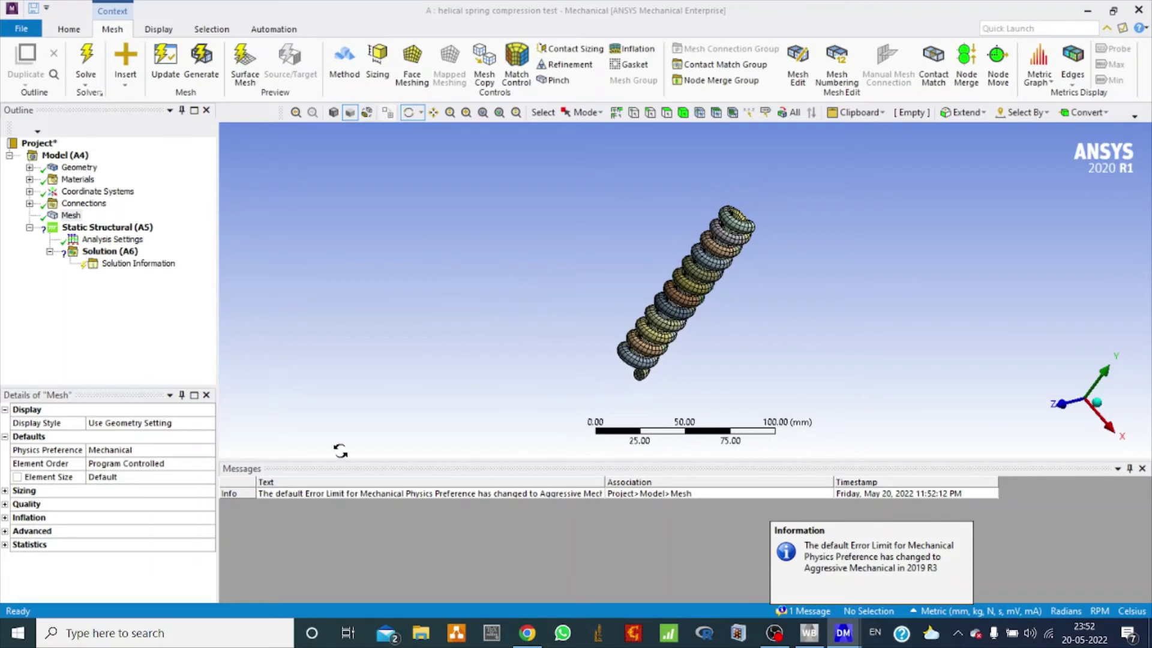
{"action": "left_click", "coordinate": [6, 491]}
{"action": "left_click", "coordinate": [168, 571]}
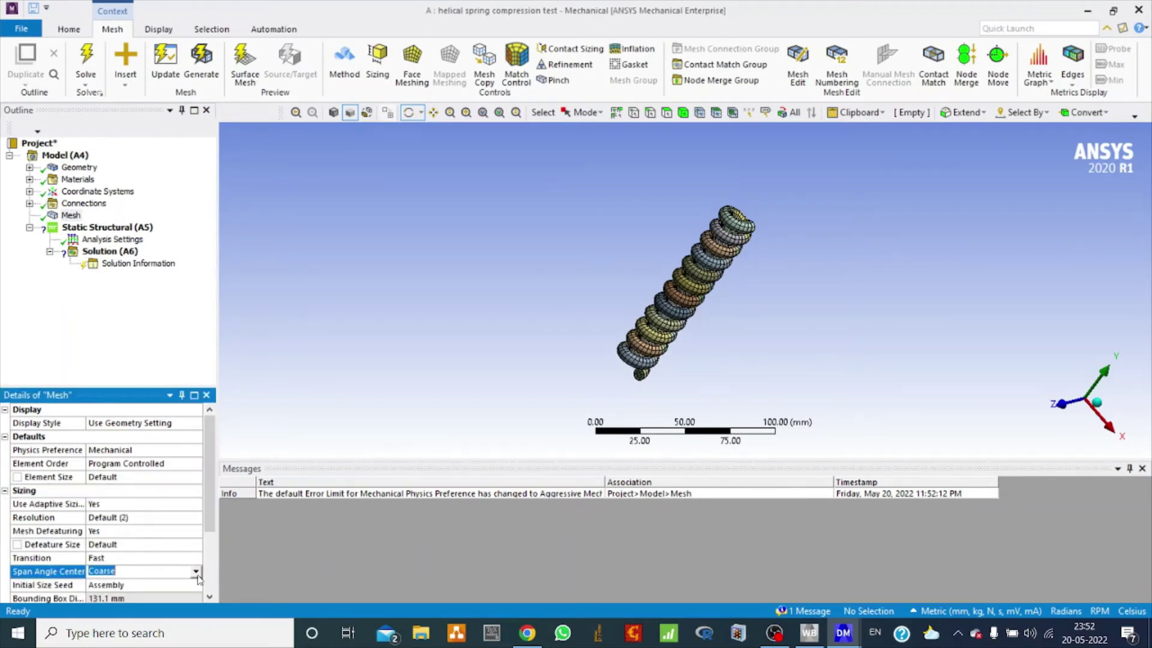
{"action": "left_click", "coordinate": [197, 574]}
{"action": "left_click", "coordinate": [128, 603]}
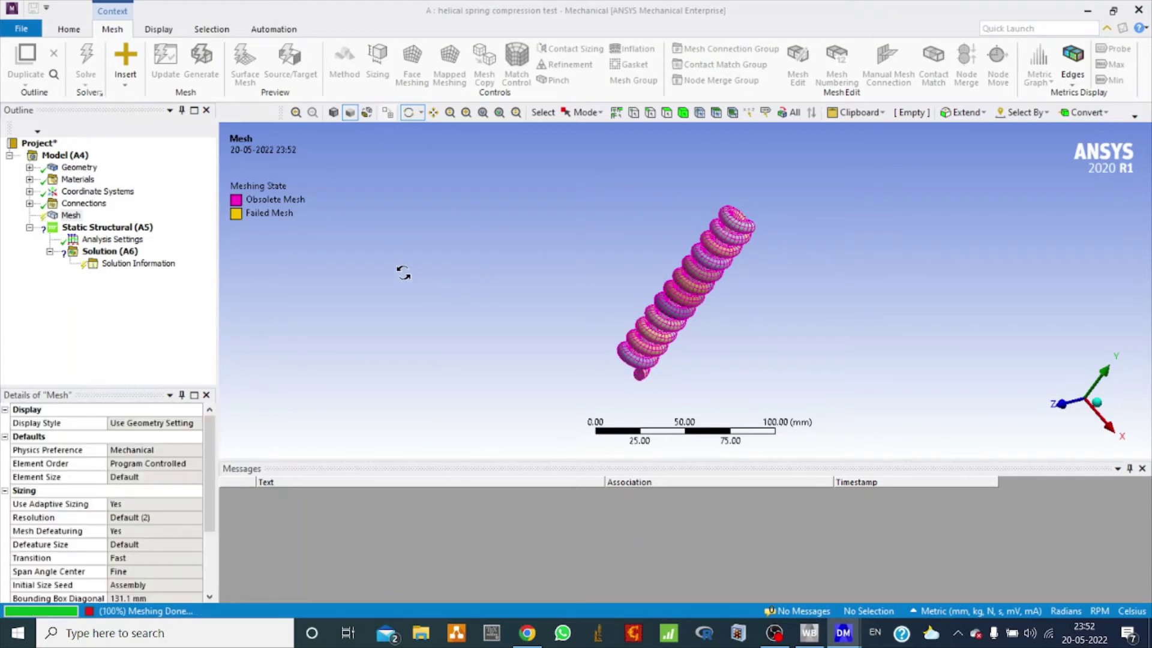
{"action": "left_click", "coordinate": [122, 230]}
- Insert a Fixed Support and rotate the spring to view its bottom end
{"action": "right_click", "coordinate": [130, 235]}
{"action": "mouse_move", "coordinate": [165, 237]}
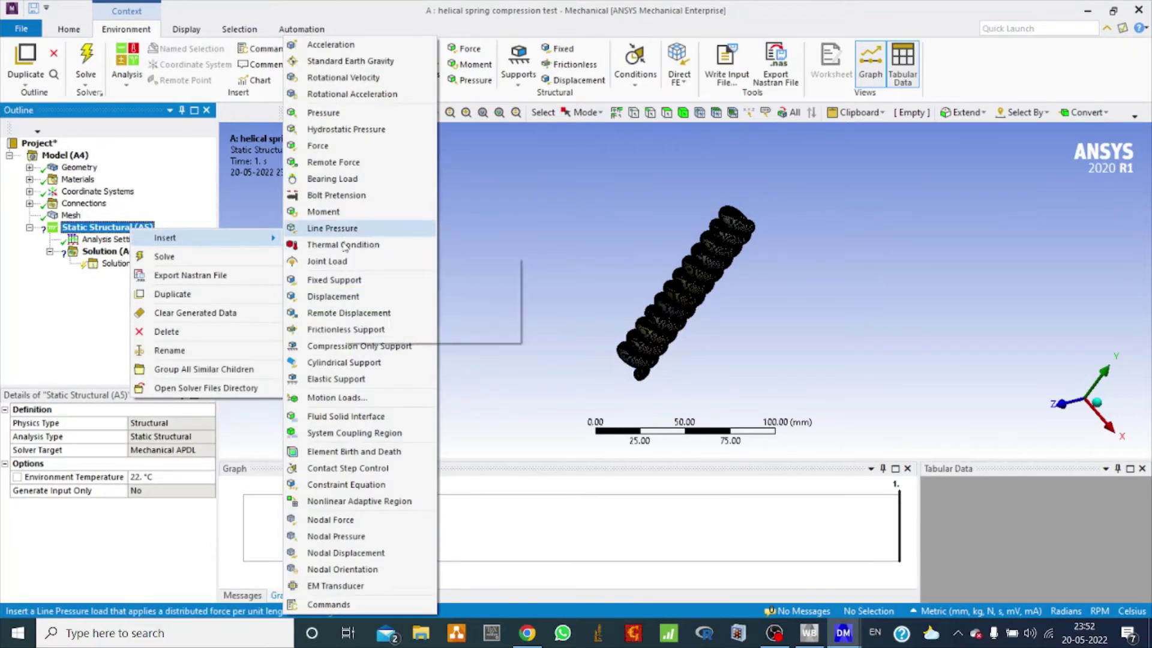
{"action": "left_click", "coordinate": [336, 279]}
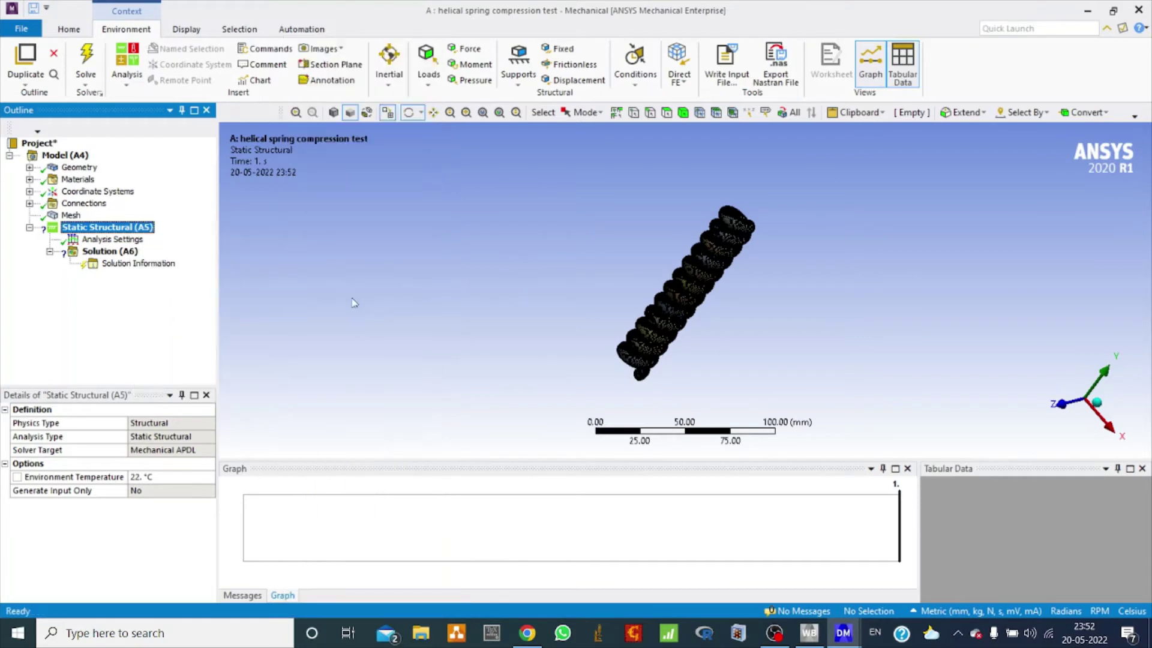
{"action": "left_click", "coordinate": [666, 116]}
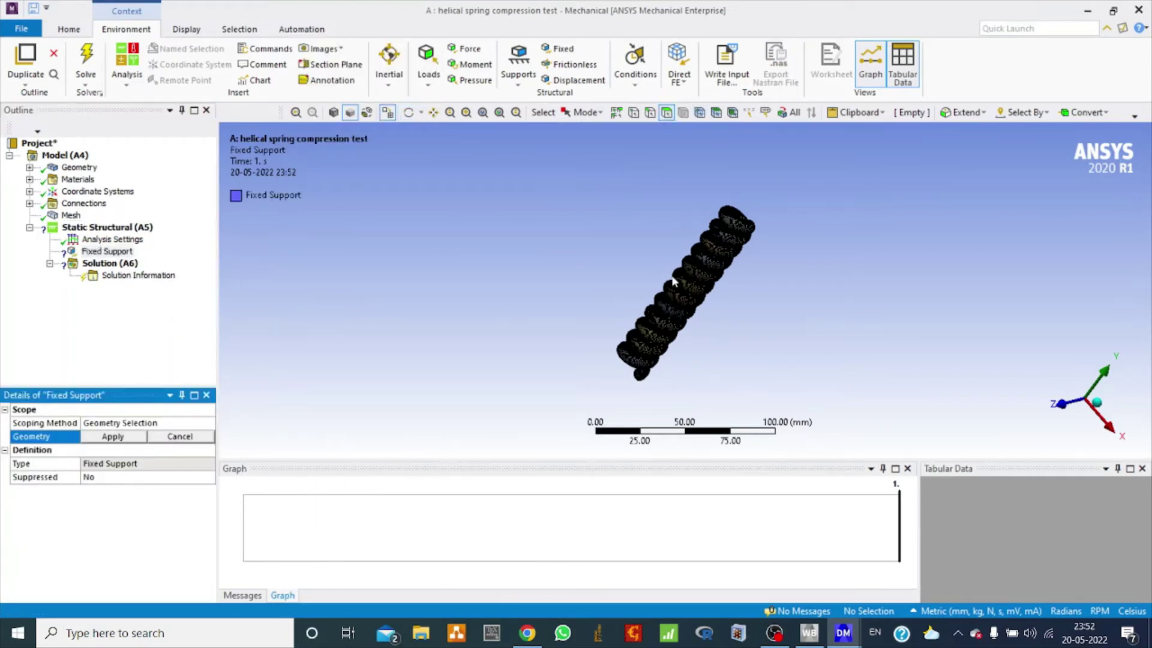
{"action": "left_click", "coordinate": [408, 113]}
{"action": "mouse_move", "coordinate": [606, 249]}
{"action": "left_mouse_down"}
{"action": "mouse_move", "coordinate": [633, 230]}
{"action": "mouse_move", "coordinate": [612, 211]}
{"action": "left_mouse_up"}
{"action": "left_click_drag", "start_coordinate": [712, 198], "coordinate": [738, 268]}
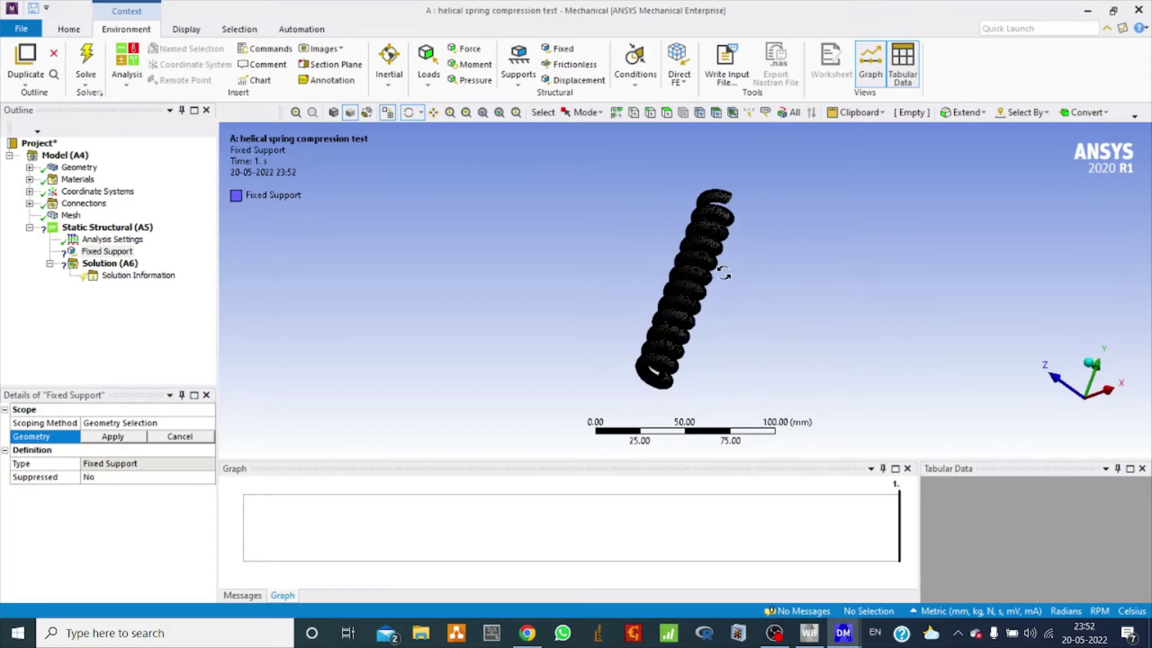
- Scope the Fixed Support to the three faces at the spring's bottom end
{"action": "left_click", "coordinate": [666, 112]}
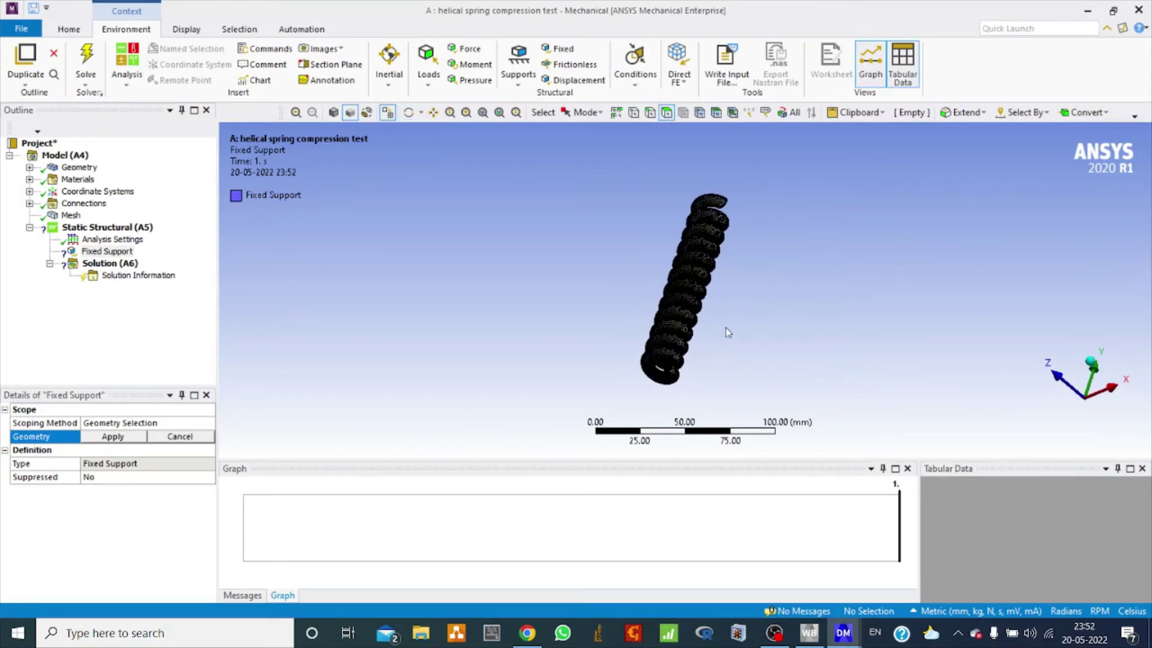
{"action": "left_click", "coordinate": [674, 379]}
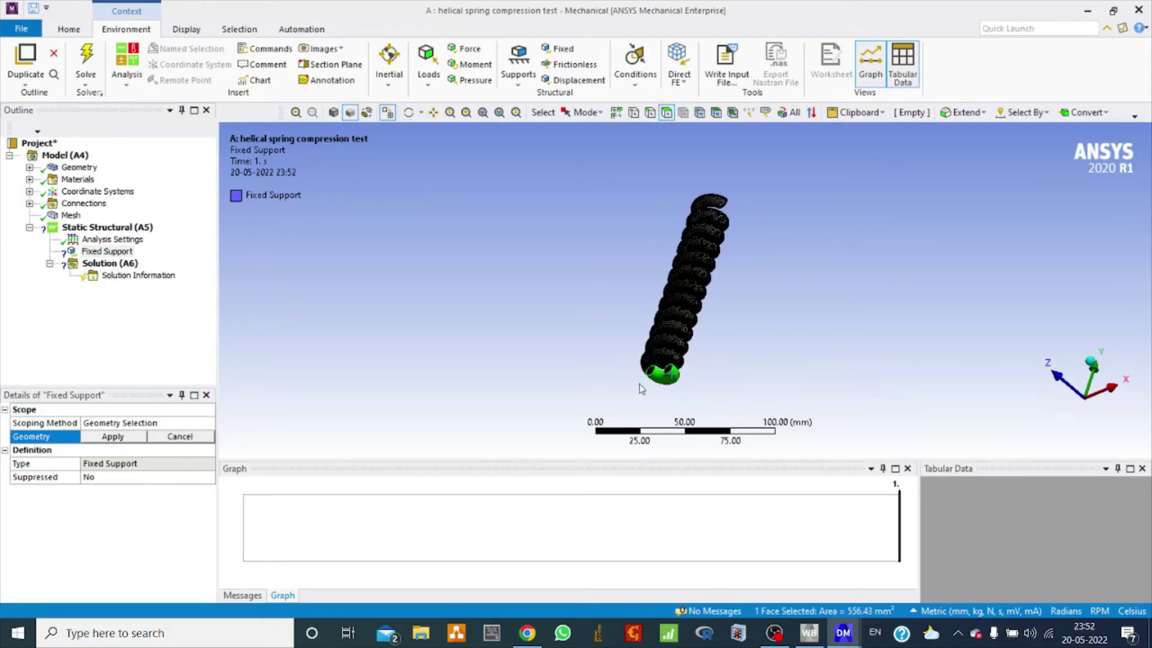
{"action": "left_click", "coordinate": [658, 373], "text": "ctrl"}
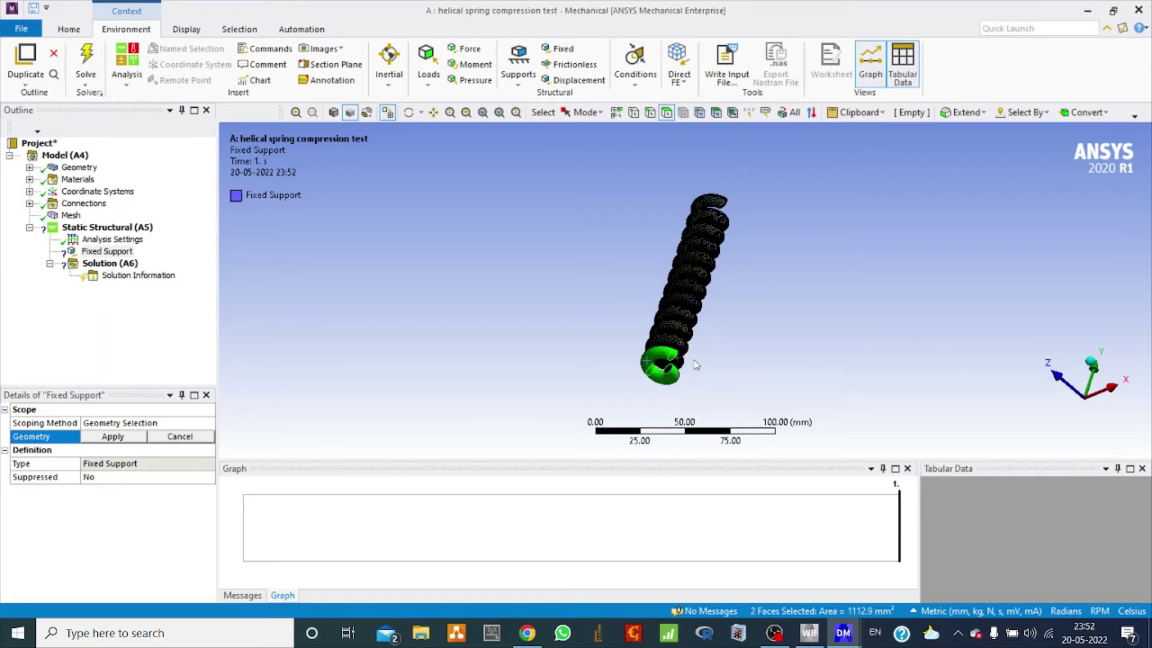
{"action": "left_click", "coordinate": [685, 367], "text": "ctrl"}
{"action": "left_click", "coordinate": [120, 442]}
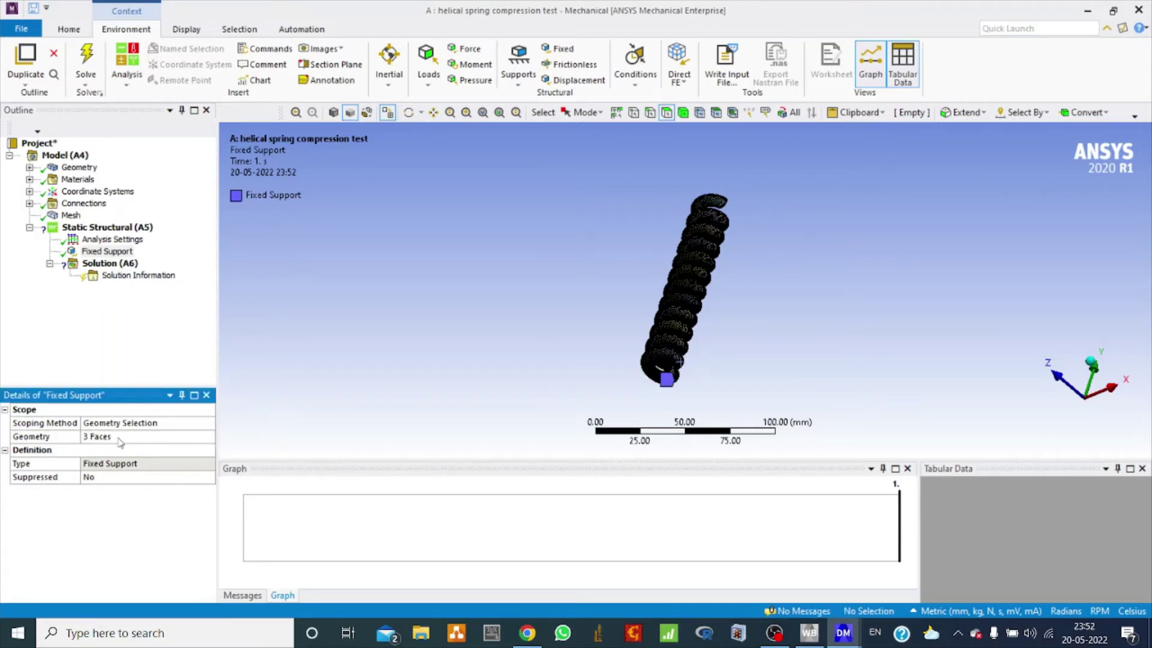
{"action": "right_click", "coordinate": [130, 228]}
{"action": "mouse_move", "coordinate": [164, 235]}
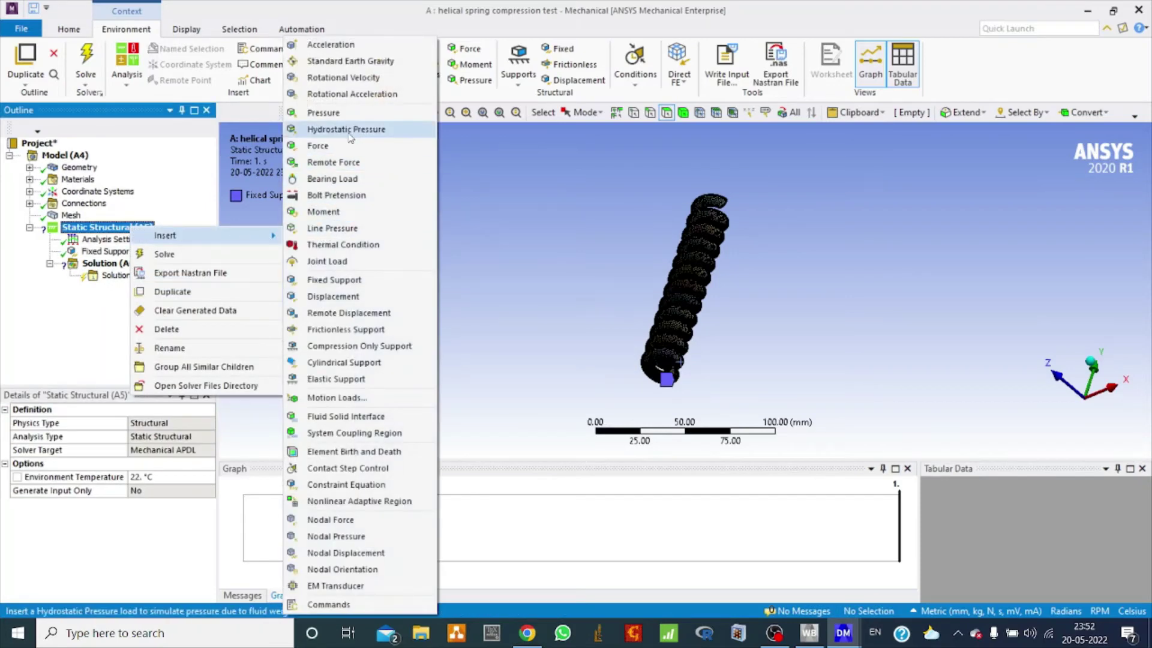
- Insert a force and apply it to the three faces at the spring's top end
{"action": "left_click", "coordinate": [336, 146]}
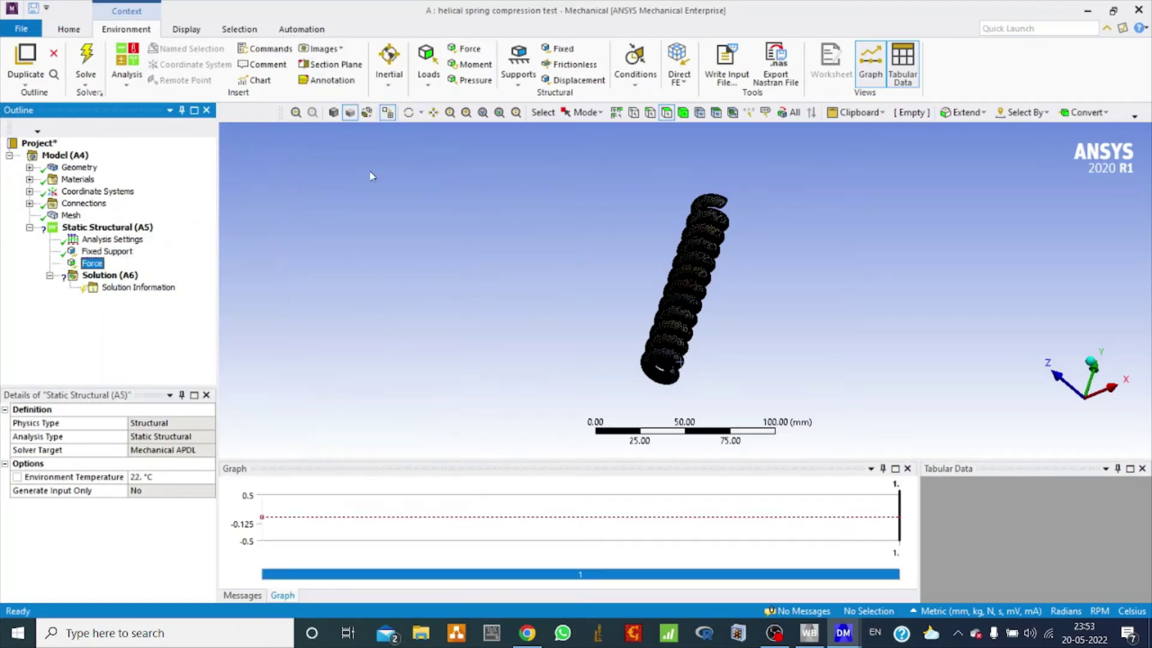
{"action": "left_click", "coordinate": [667, 113]}
{"action": "left_click", "coordinate": [709, 203]}
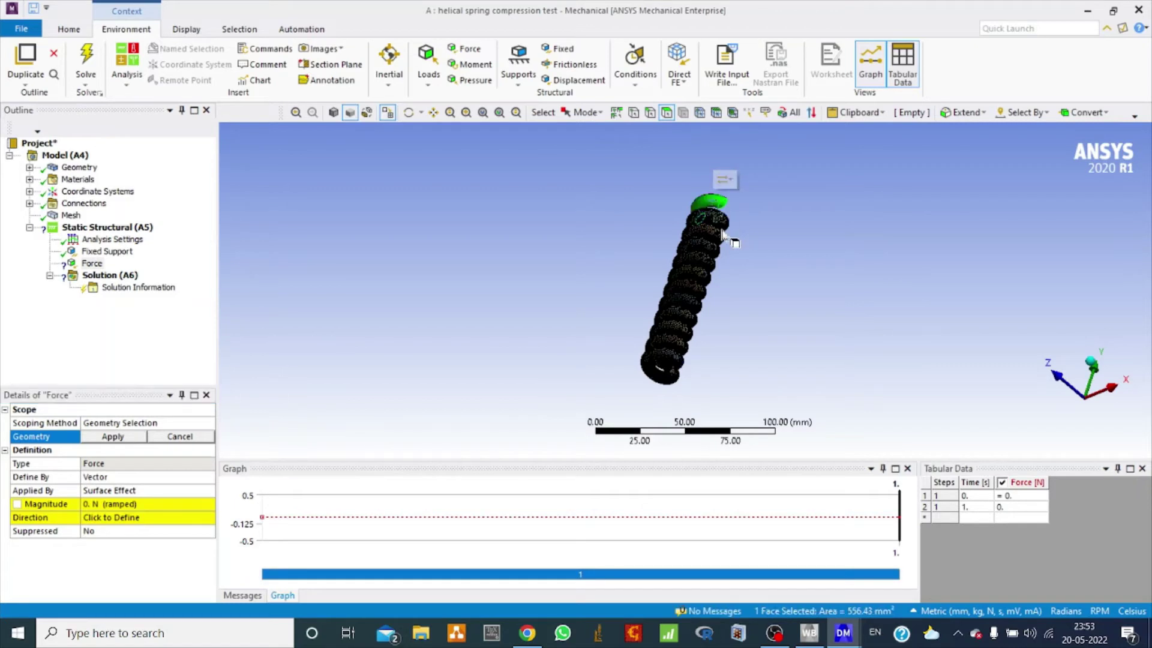
{"action": "left_click", "coordinate": [409, 112]}
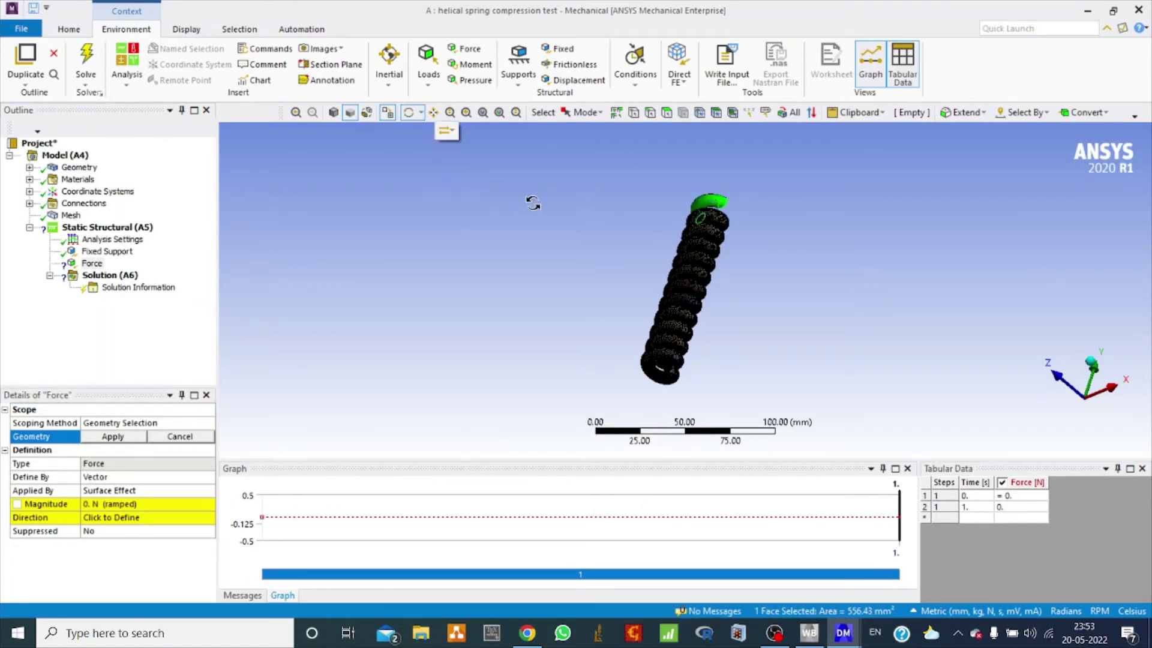
{"action": "mouse_move", "coordinate": [527, 200]}
{"action": "left_mouse_down"}
{"action": "mouse_move", "coordinate": [666, 271]}
{"action": "mouse_move", "coordinate": [776, 277]}
{"action": "left_mouse_up"}
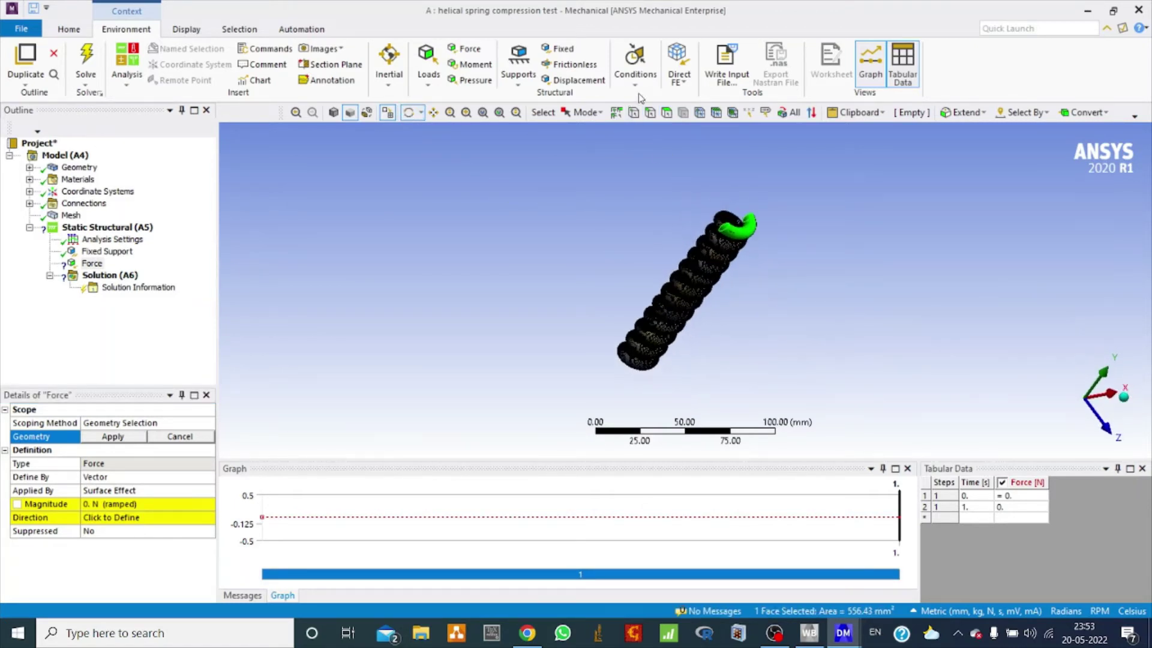
{"action": "left_click", "coordinate": [667, 113]}
{"action": "left_click", "coordinate": [715, 222], "text": "ctrl"}
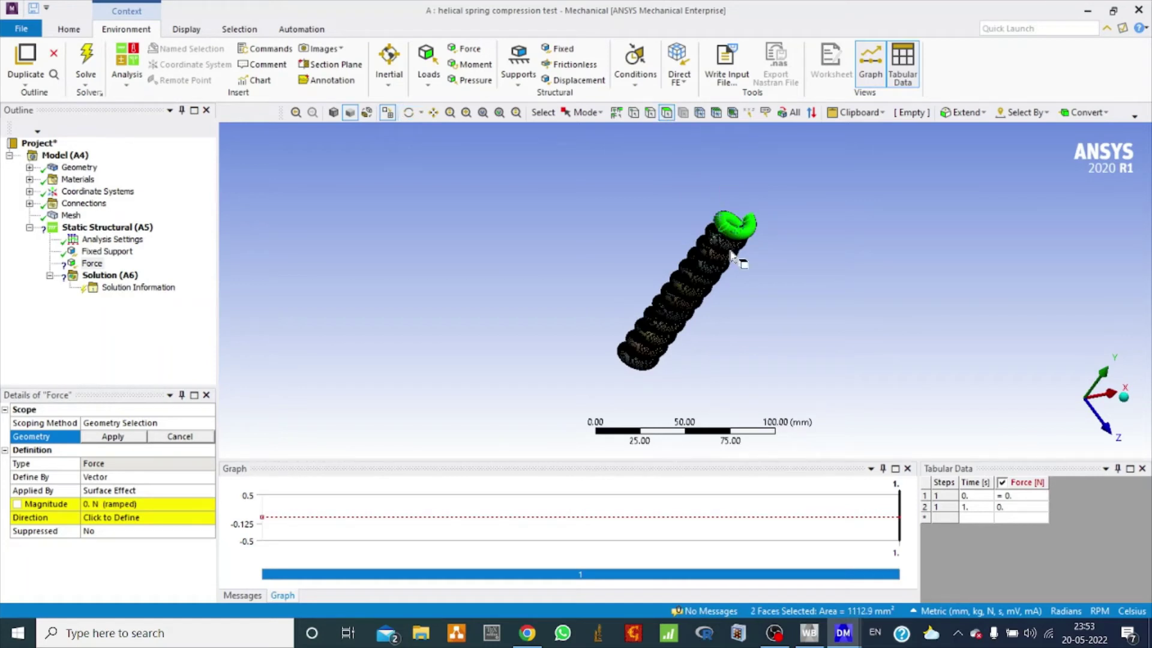
{"action": "left_click", "coordinate": [409, 112]}
{"action": "left_click_drag", "start_coordinate": [708, 186], "coordinate": [643, 181]}
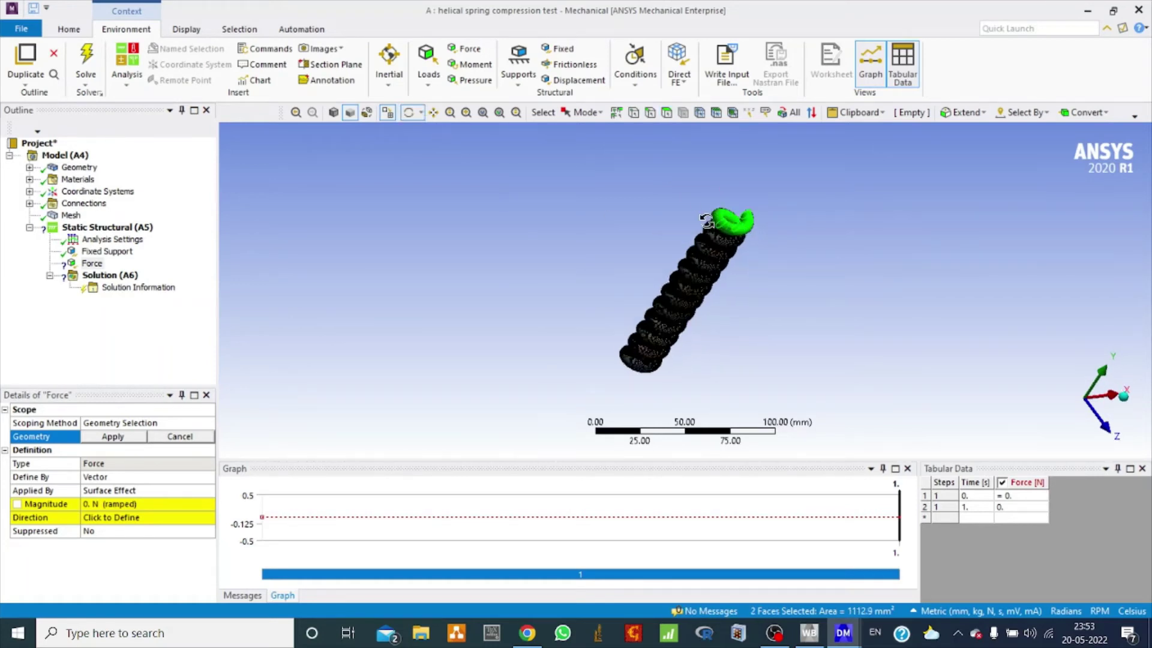
{"action": "left_click", "coordinate": [666, 113]}
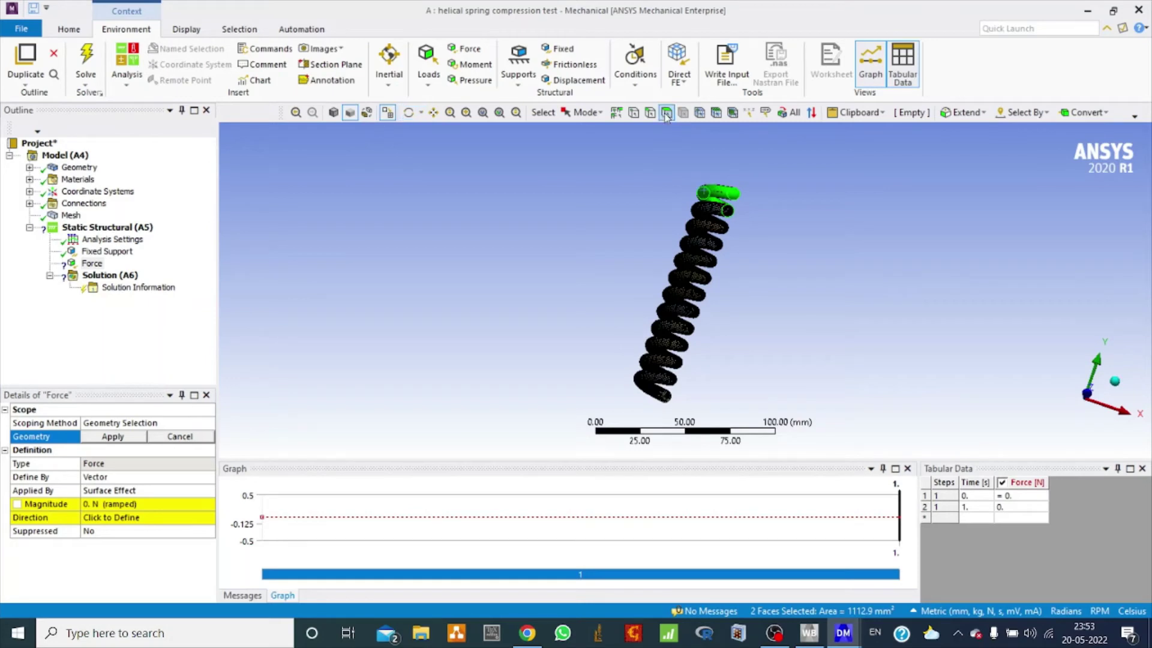
{"action": "left_click", "coordinate": [735, 225], "text": "ctrl"}
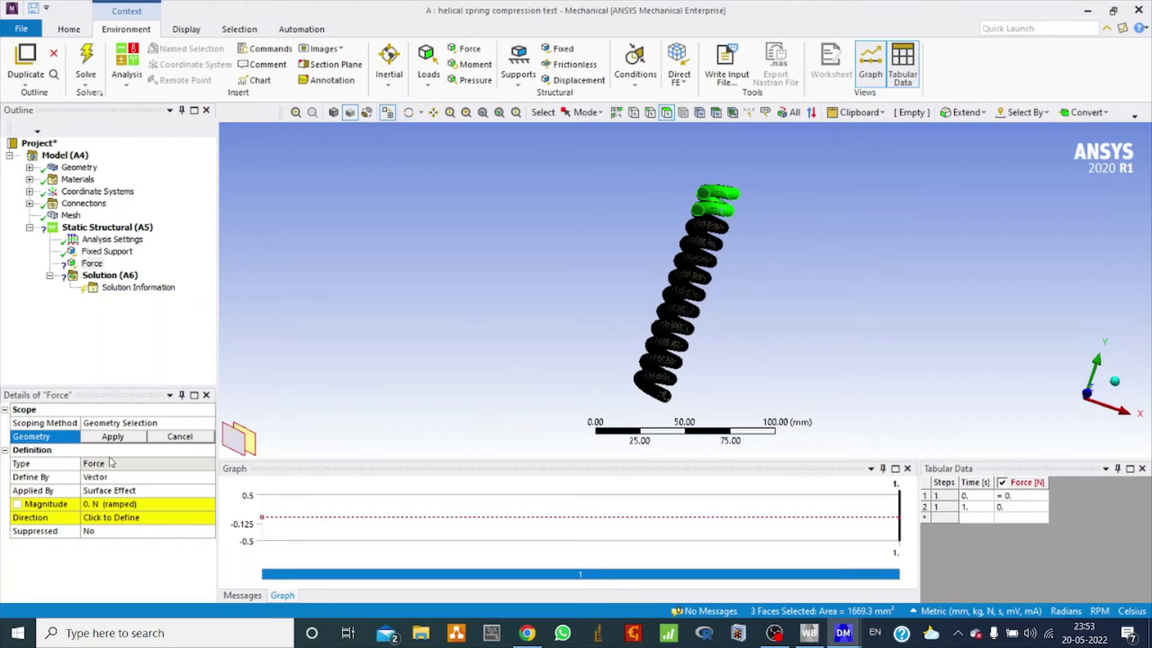
{"action": "left_click", "coordinate": [112, 437]}
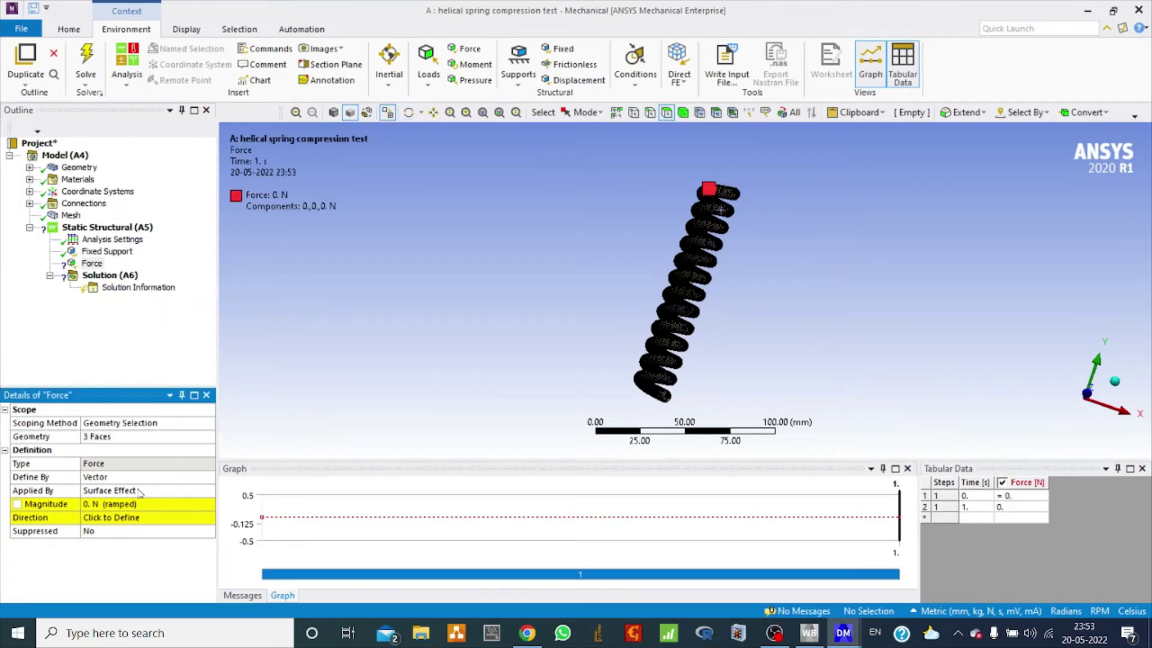
- Define the force by components with a Y component of -10000 N
{"action": "left_click", "coordinate": [186, 477]}
{"action": "left_click", "coordinate": [209, 477]}
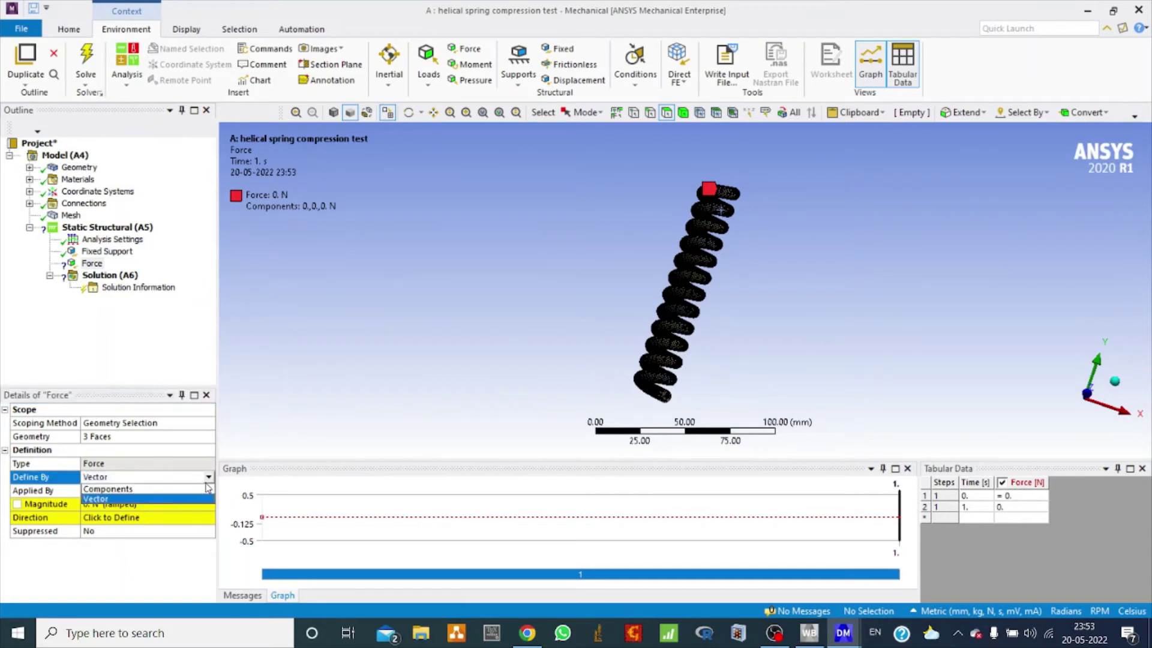
{"action": "left_click", "coordinate": [153, 498]}
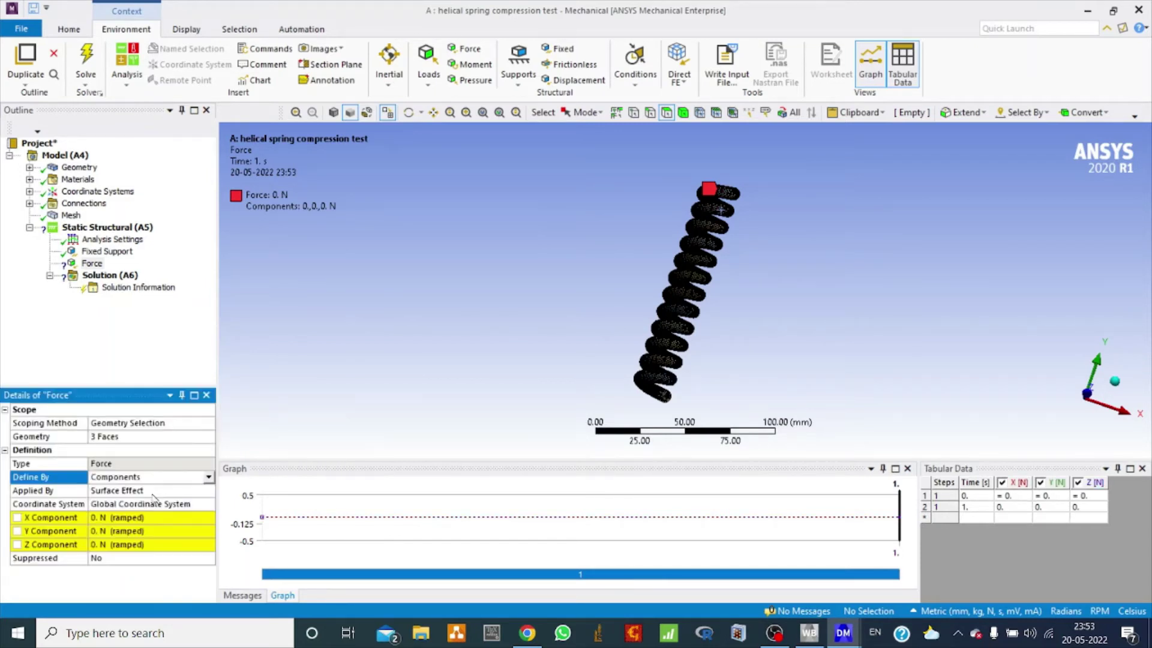
{"action": "left_click", "coordinate": [120, 532]}
{"action": "type", "text": "-10000"}
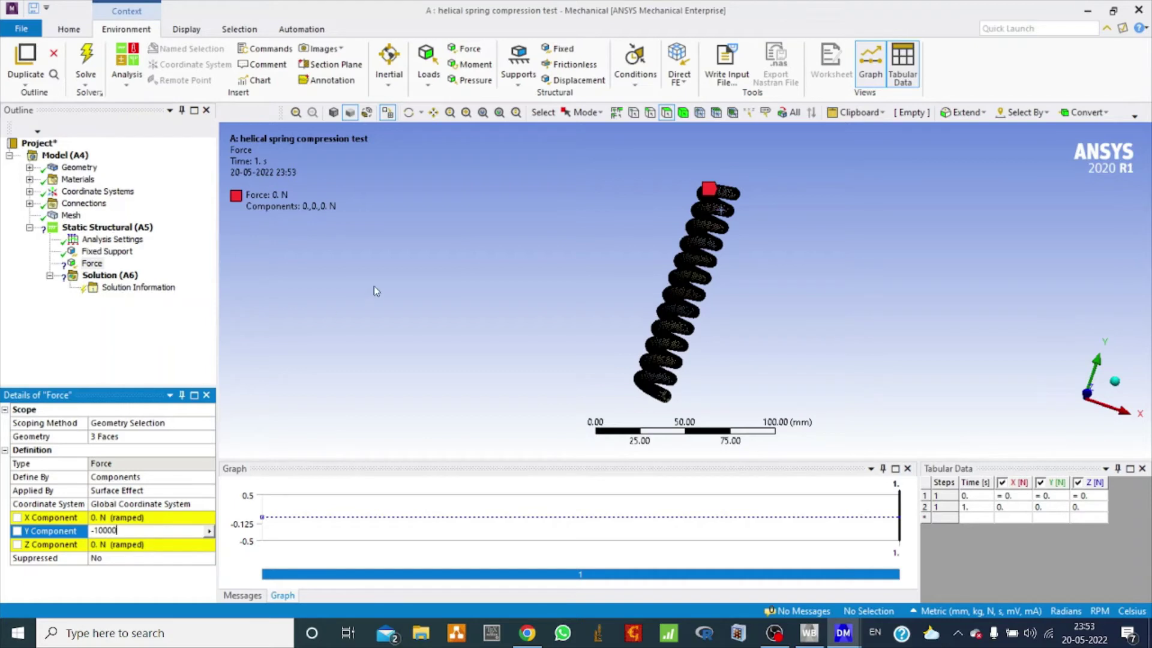
{"action": "key", "text": "Return"}
- Add Total Deformation, Maximum Shear Elastic Strain, Equivalent Stress and Strain Energy results, then solve
{"action": "left_click", "coordinate": [114, 274]}
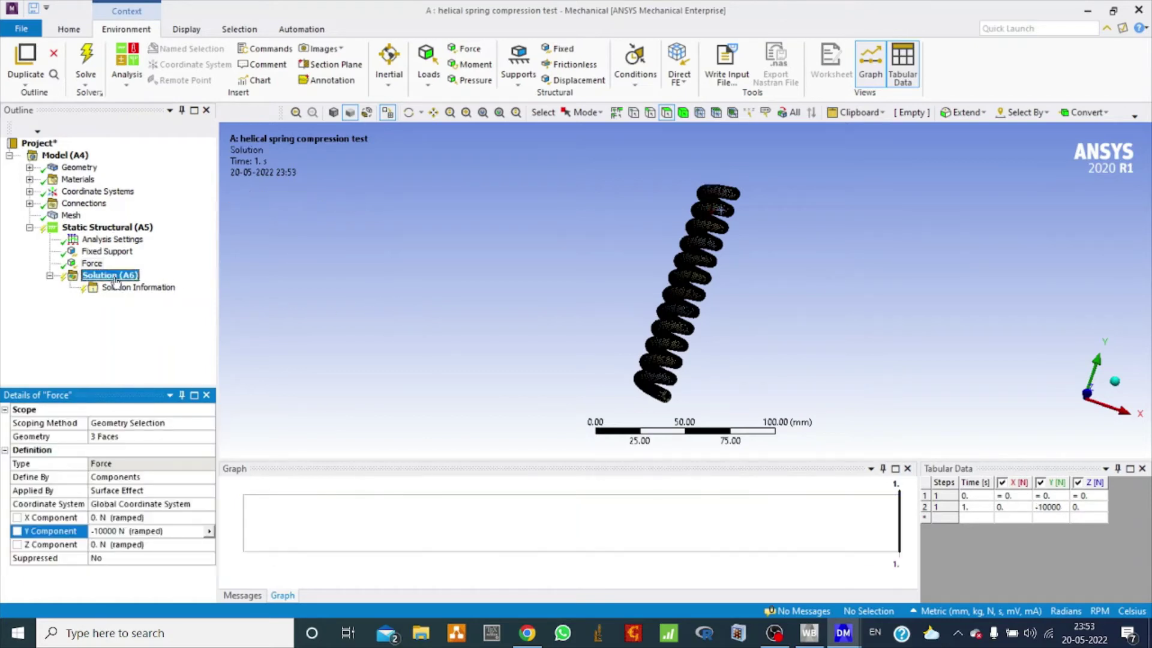
{"action": "left_click", "coordinate": [489, 76]}
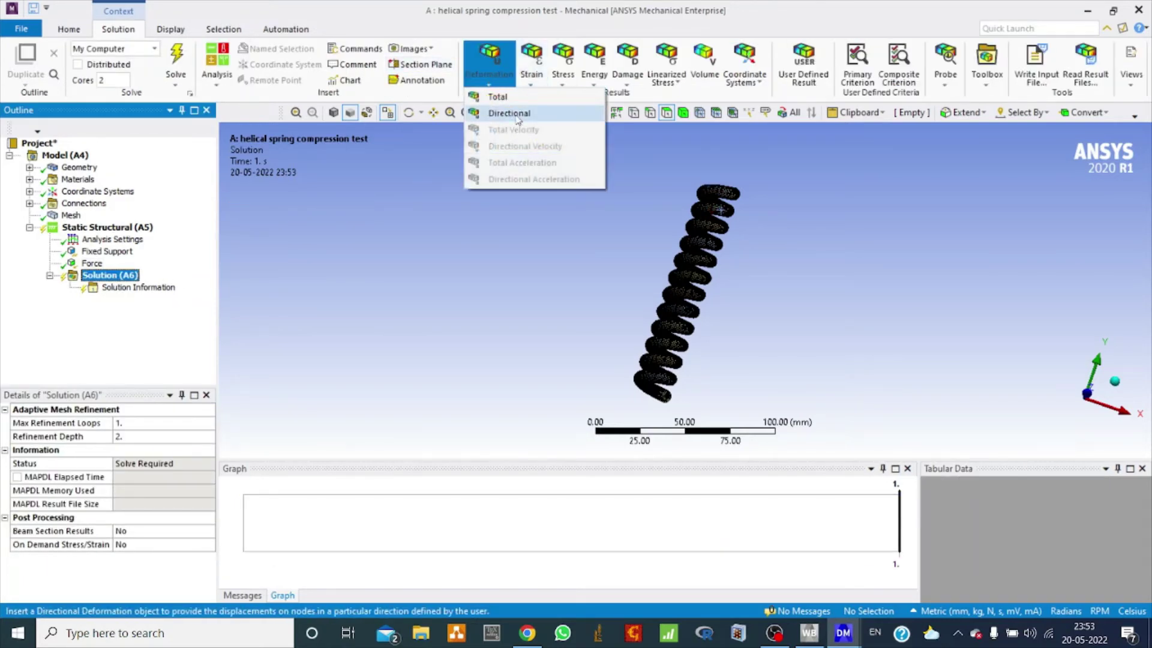
{"action": "left_click", "coordinate": [498, 97]}
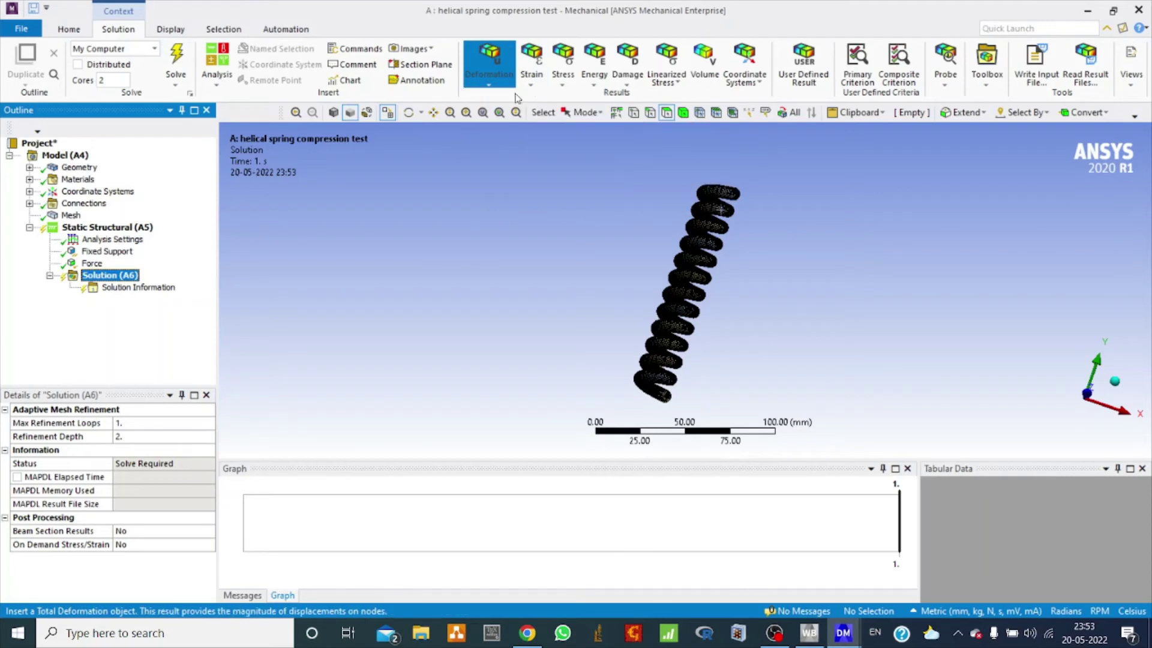
{"action": "left_click", "coordinate": [531, 66]}
{"action": "left_click", "coordinate": [571, 163]}
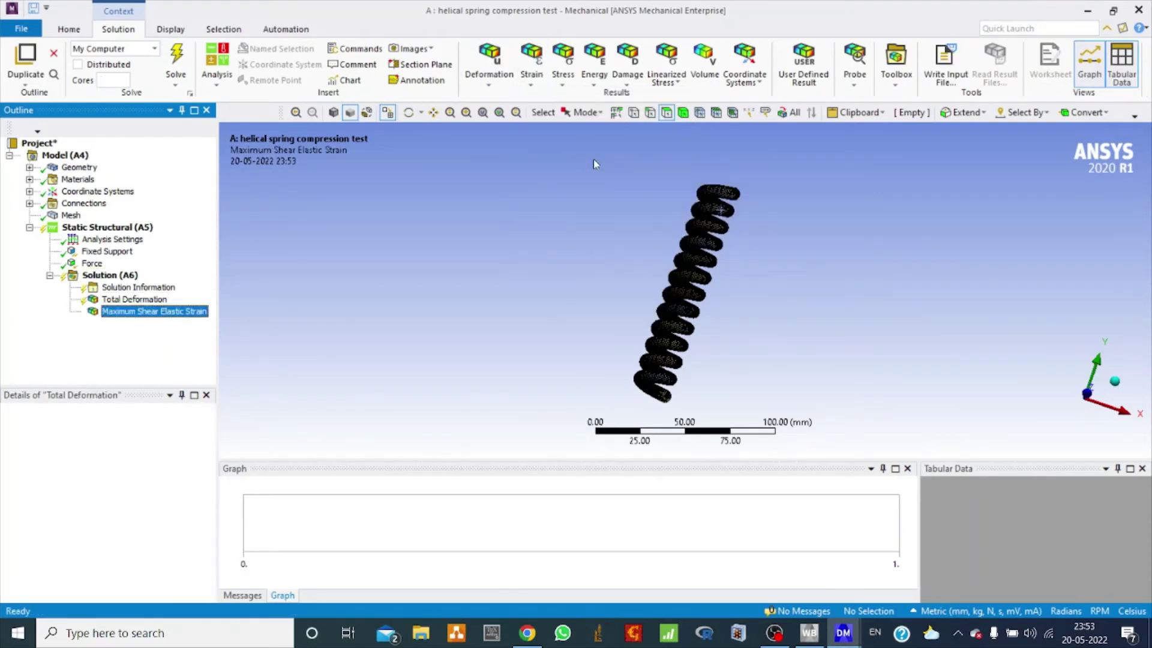
{"action": "left_click", "coordinate": [563, 63]}
{"action": "left_click", "coordinate": [615, 96]}
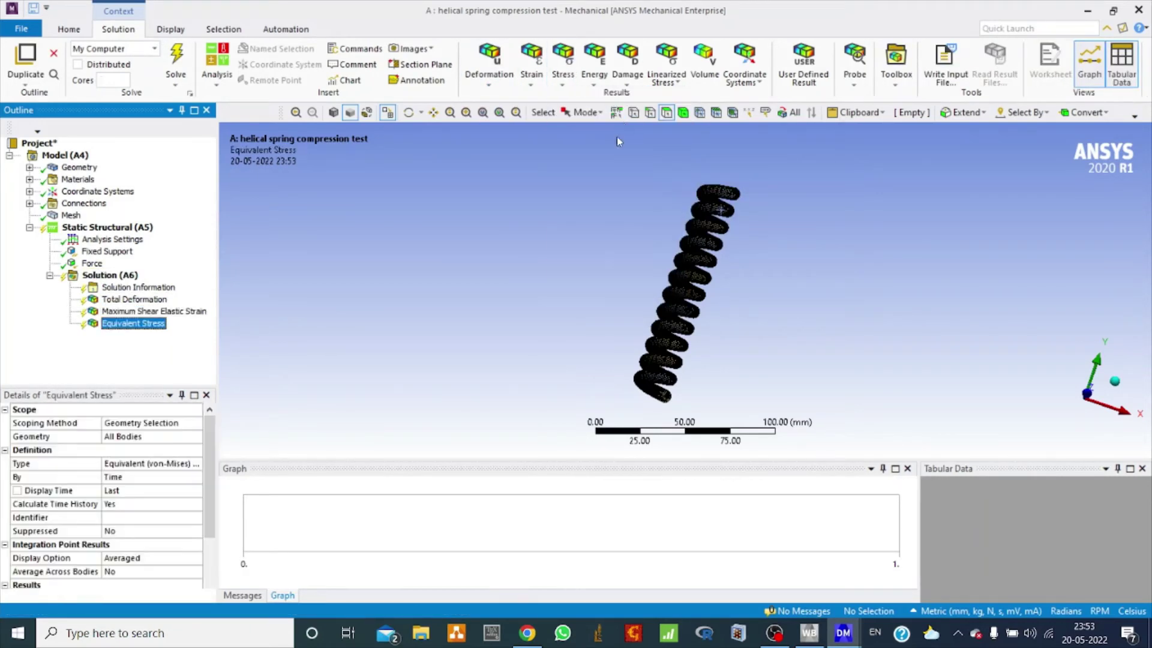
{"action": "left_click", "coordinate": [594, 63]}
{"action": "left_click", "coordinate": [624, 114]}
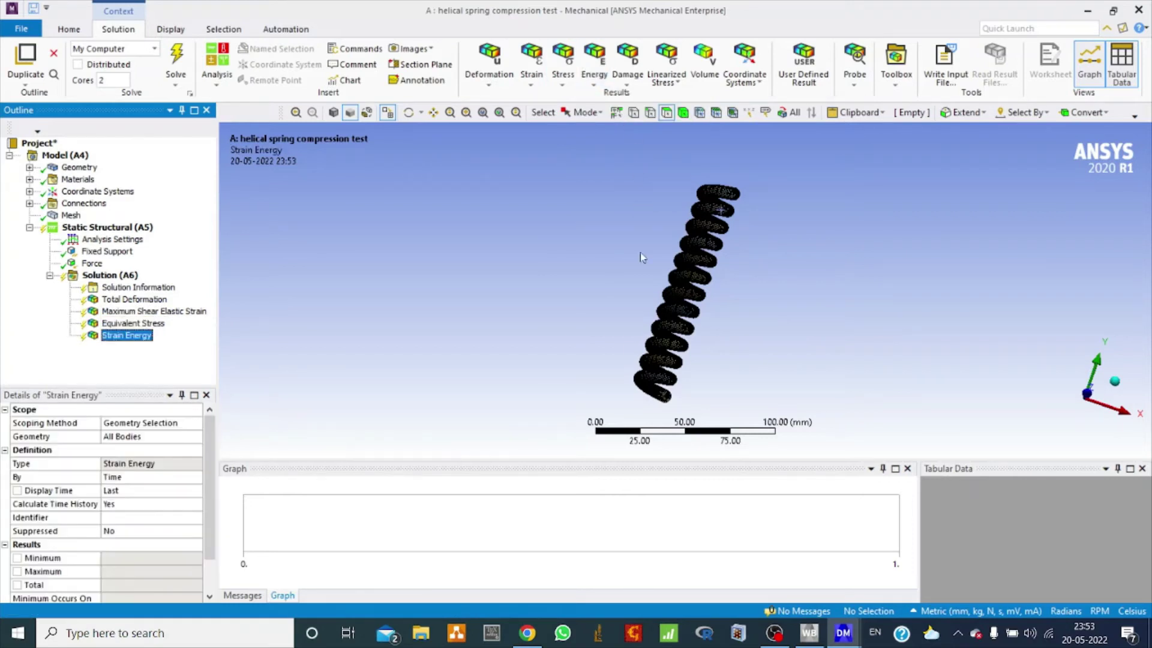
{"action": "left_click", "coordinate": [123, 275]}
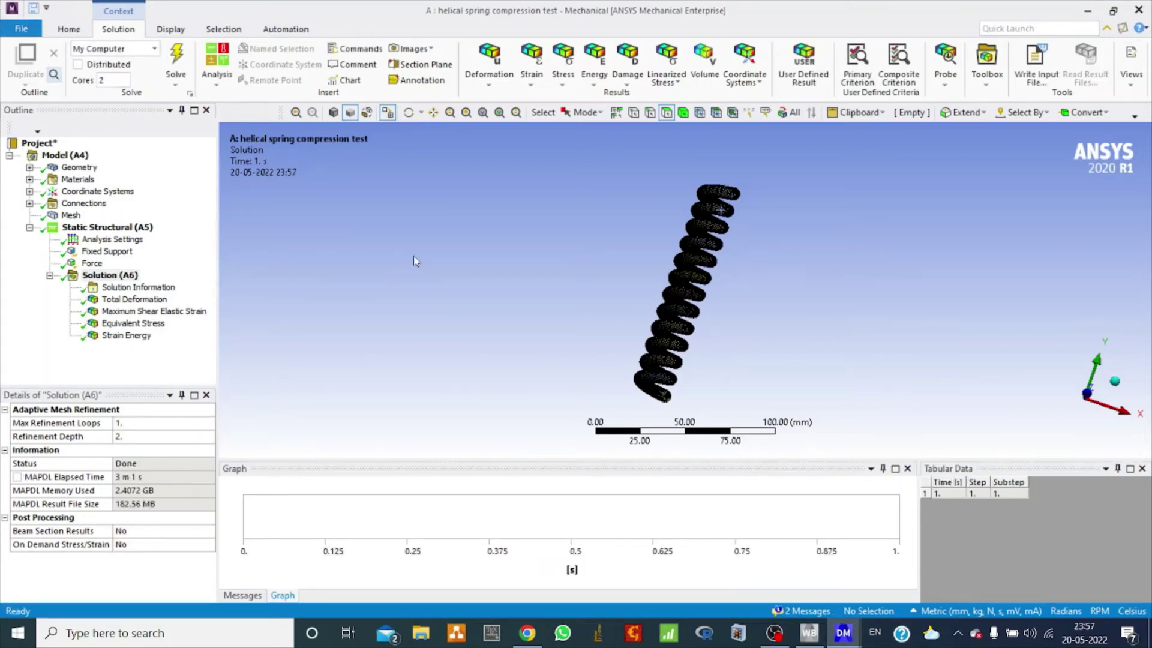
- Animate the Total Deformation result (31.791 mm max) and the Maximum Shear Elastic Strain result
{"action": "left_click", "coordinate": [133, 299]}
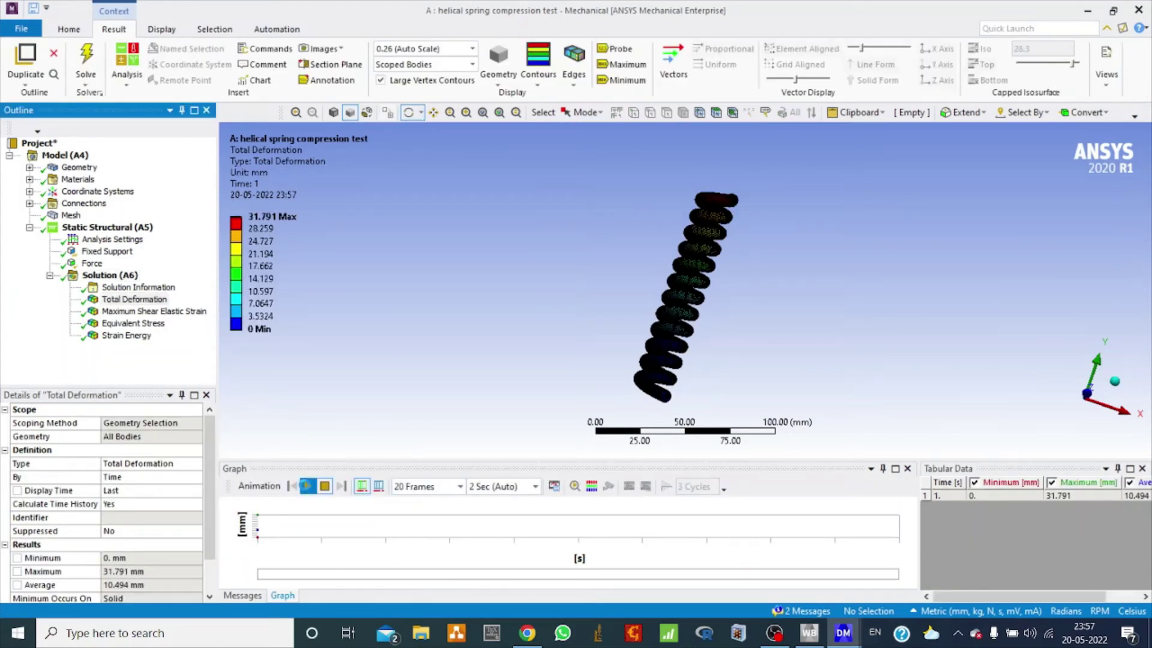
{"action": "left_click", "coordinate": [307, 485]}
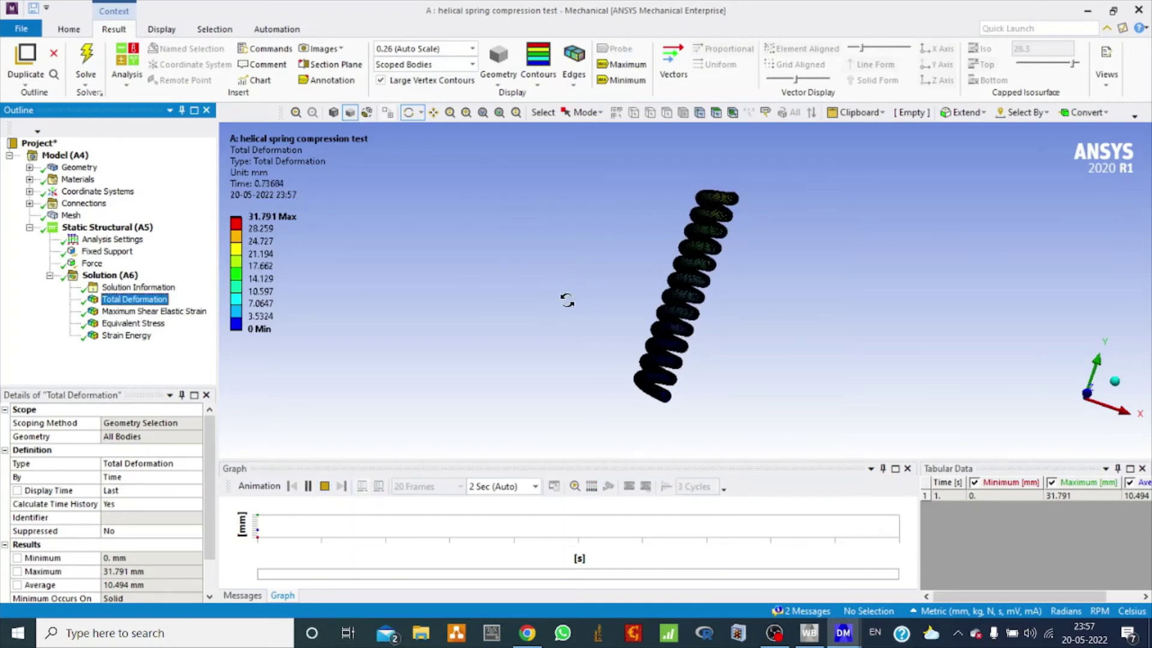
{"action": "left_click_drag", "start_coordinate": [566, 300], "coordinate": [394, 346]}
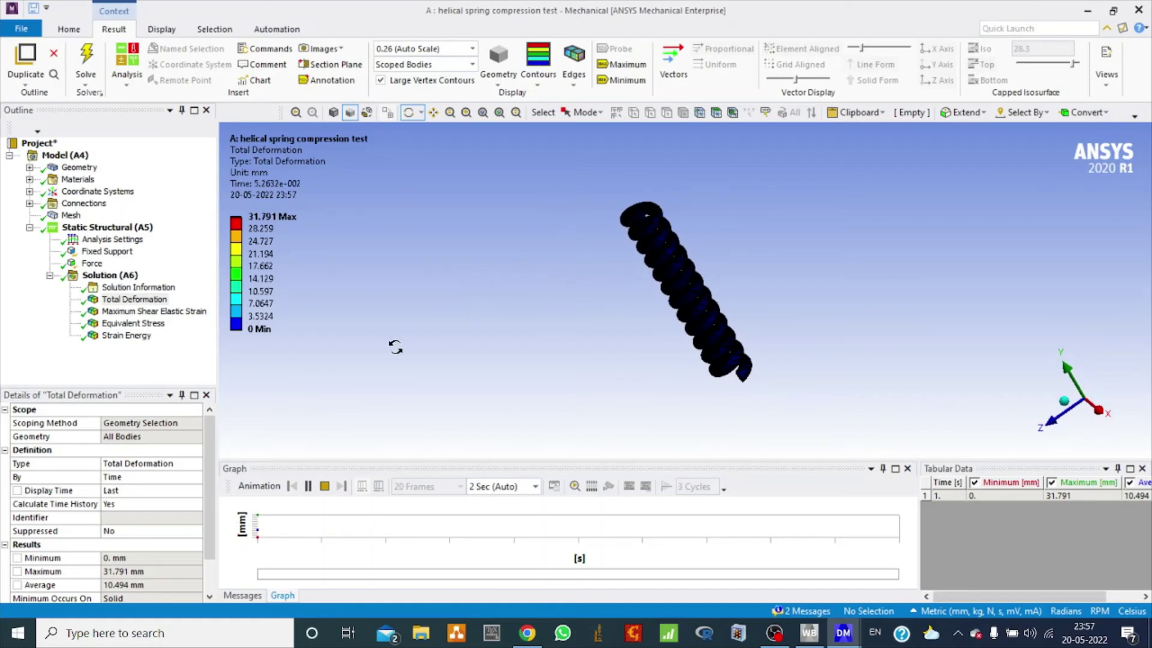
{"action": "left_click", "coordinate": [153, 311]}
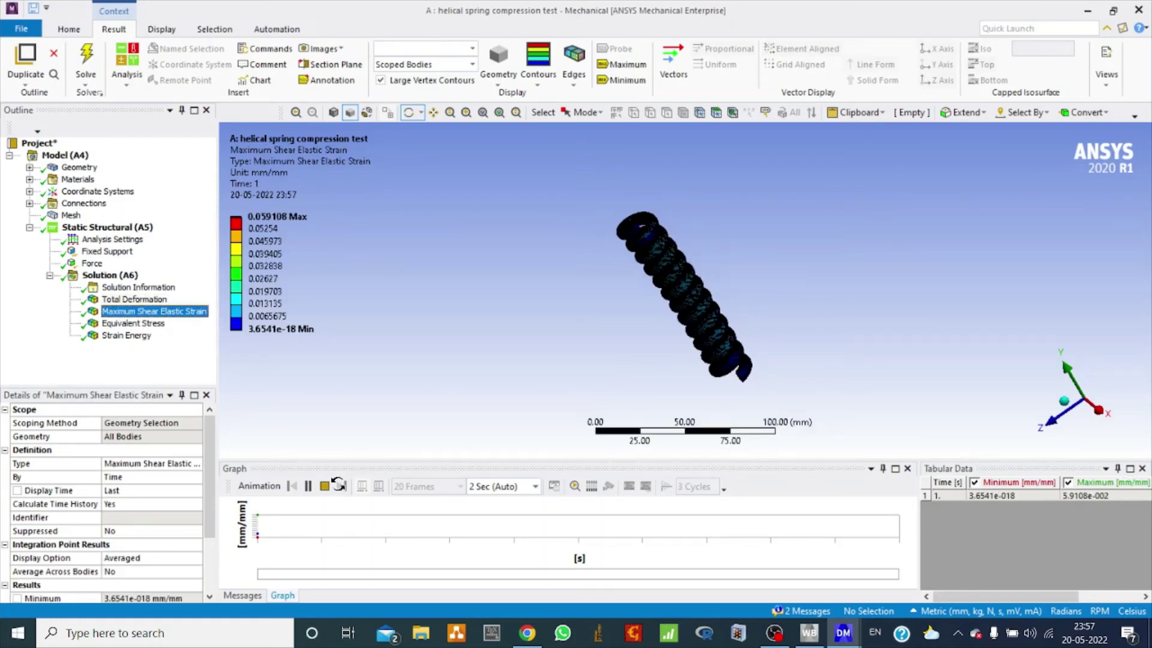
{"action": "left_click", "coordinate": [306, 486]}
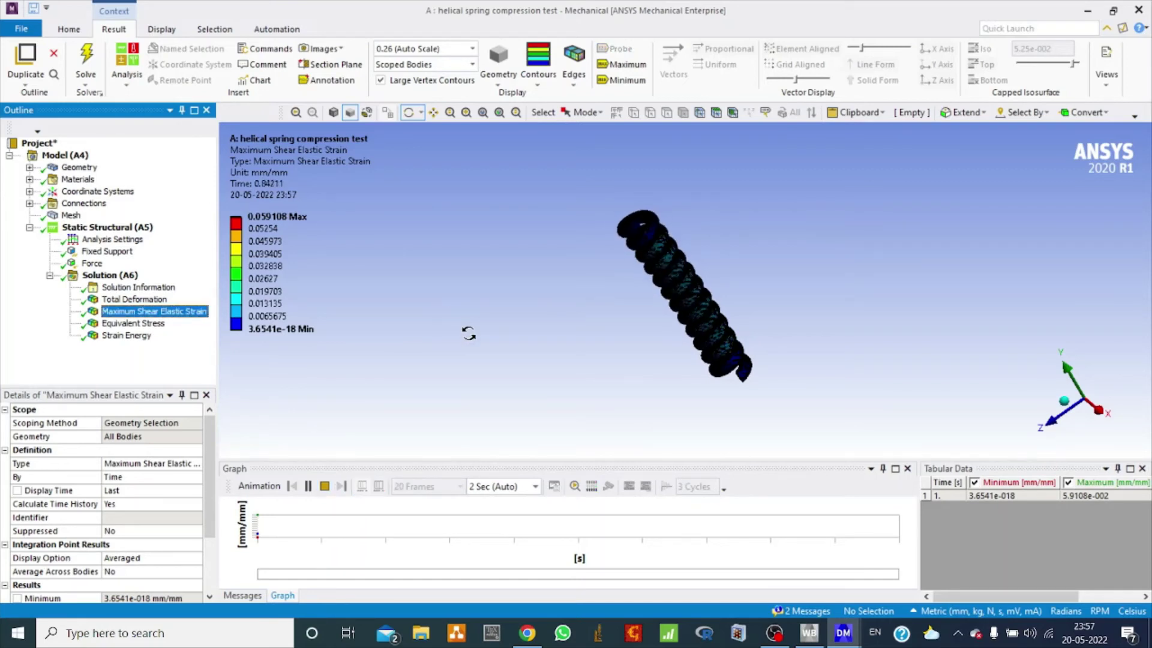
- Animate the Equivalent Stress (7921.3 MPa max) and Strain Energy (4.2248 mJ max) results
{"action": "left_click", "coordinate": [137, 323]}
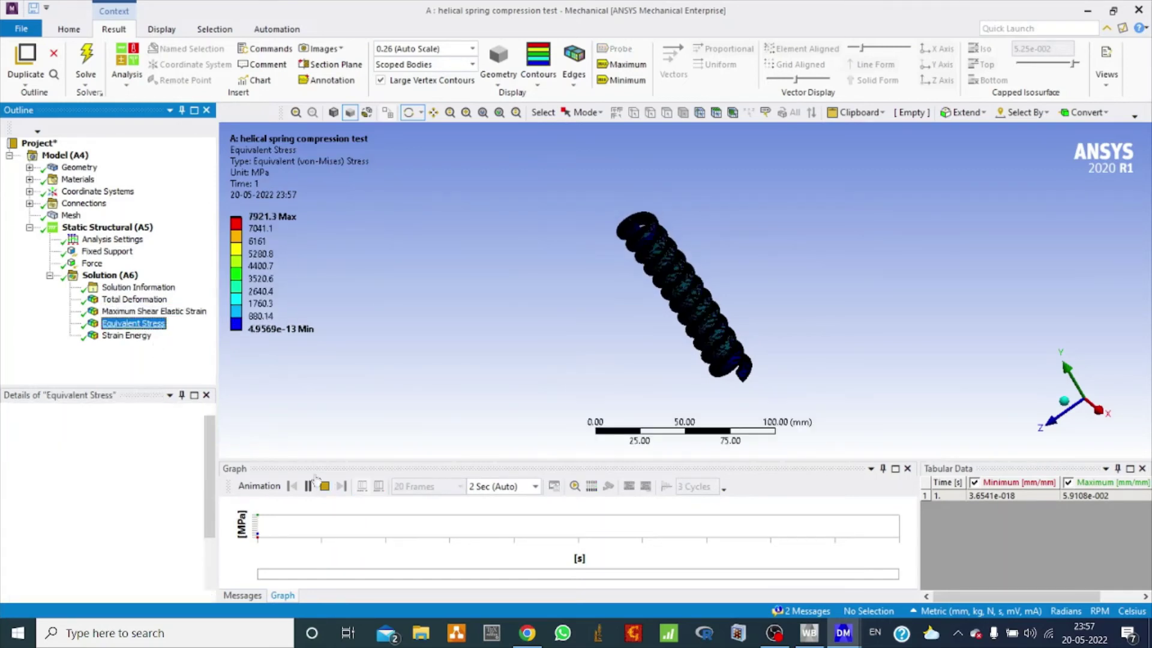
{"action": "left_click", "coordinate": [307, 487]}
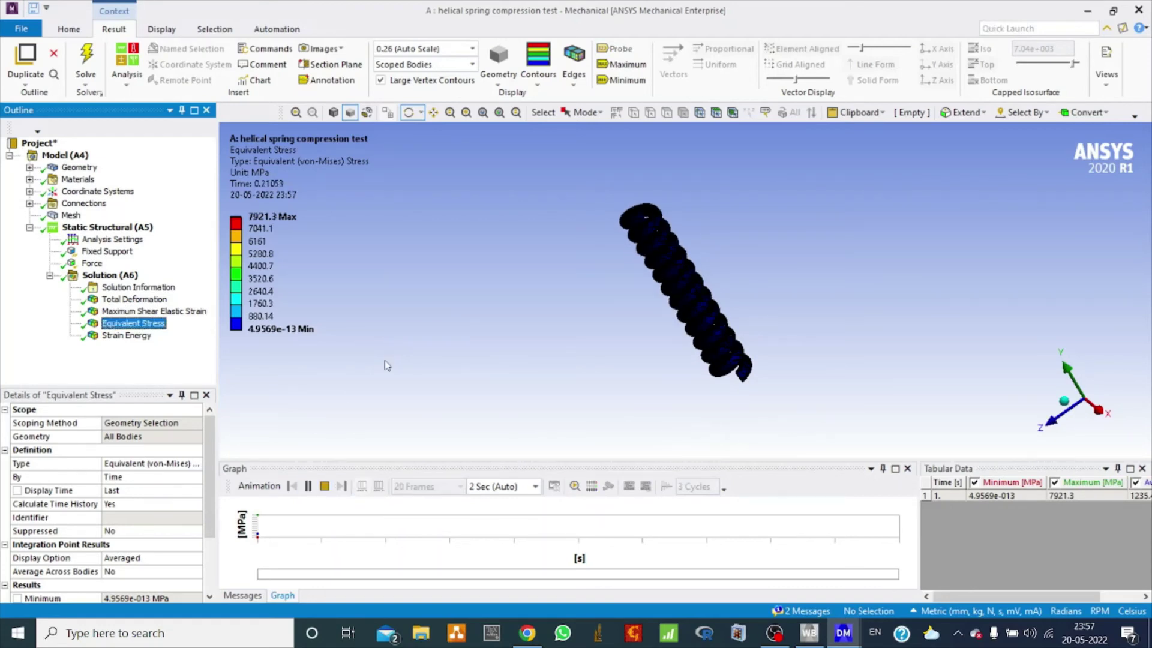
{"action": "left_click", "coordinate": [127, 335]}
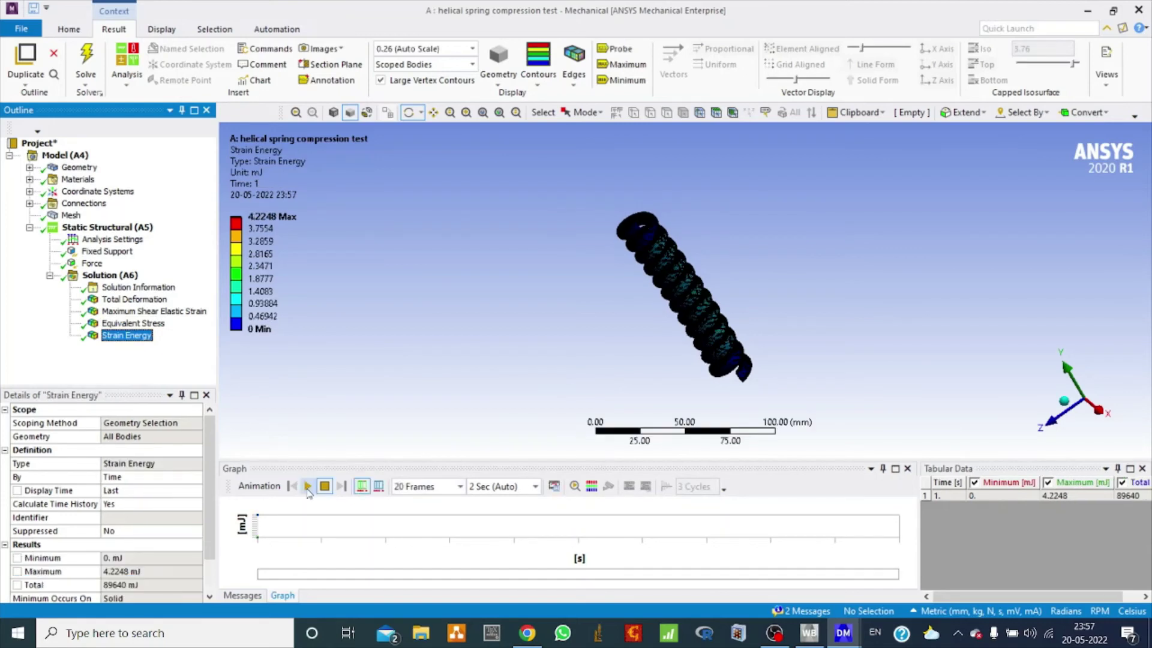
{"action": "left_click", "coordinate": [307, 487]}
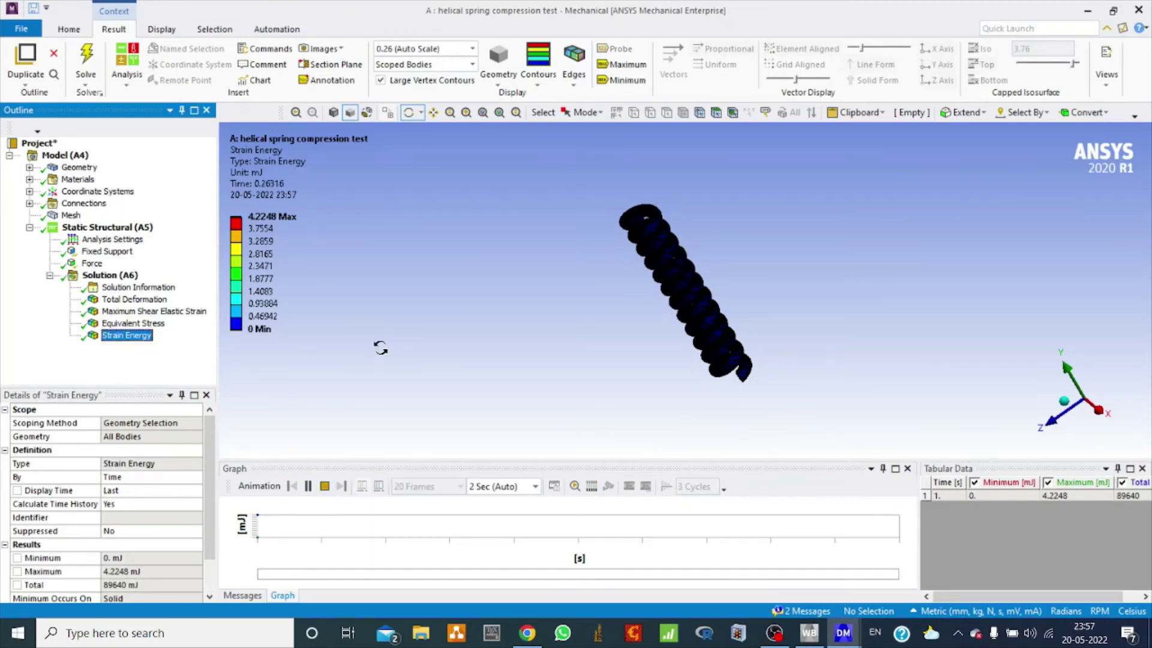
- Change the force's Y component from -10000 to -20000 N and re-solve
{"action": "left_click", "coordinate": [92, 263]}
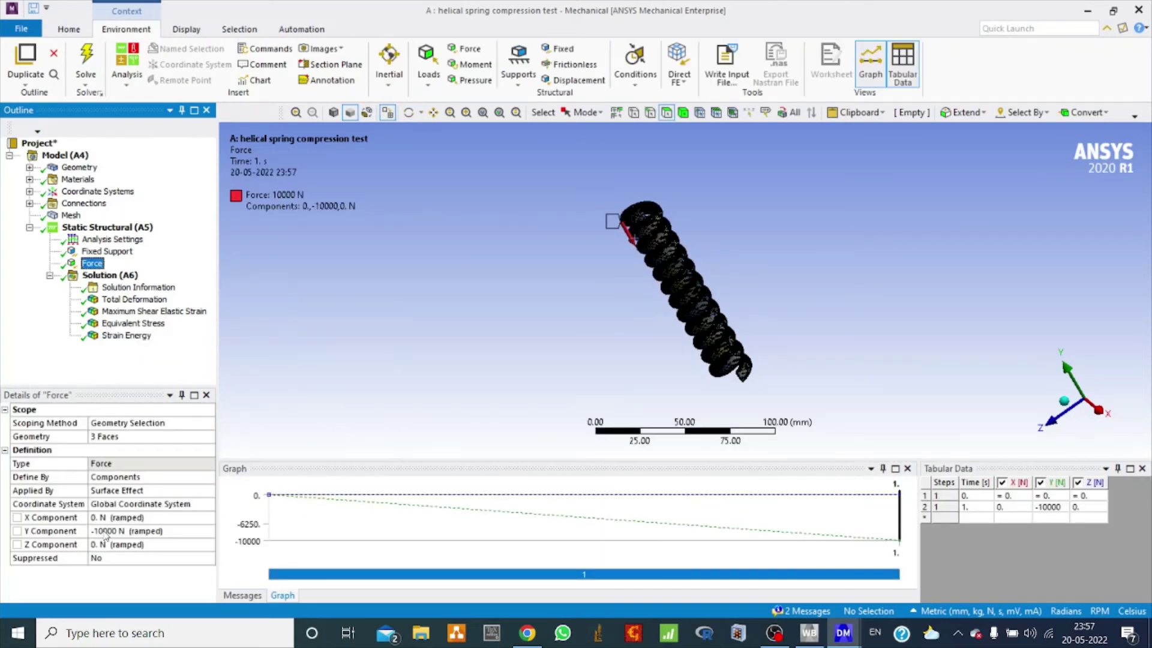
{"action": "left_click", "coordinate": [101, 531]}
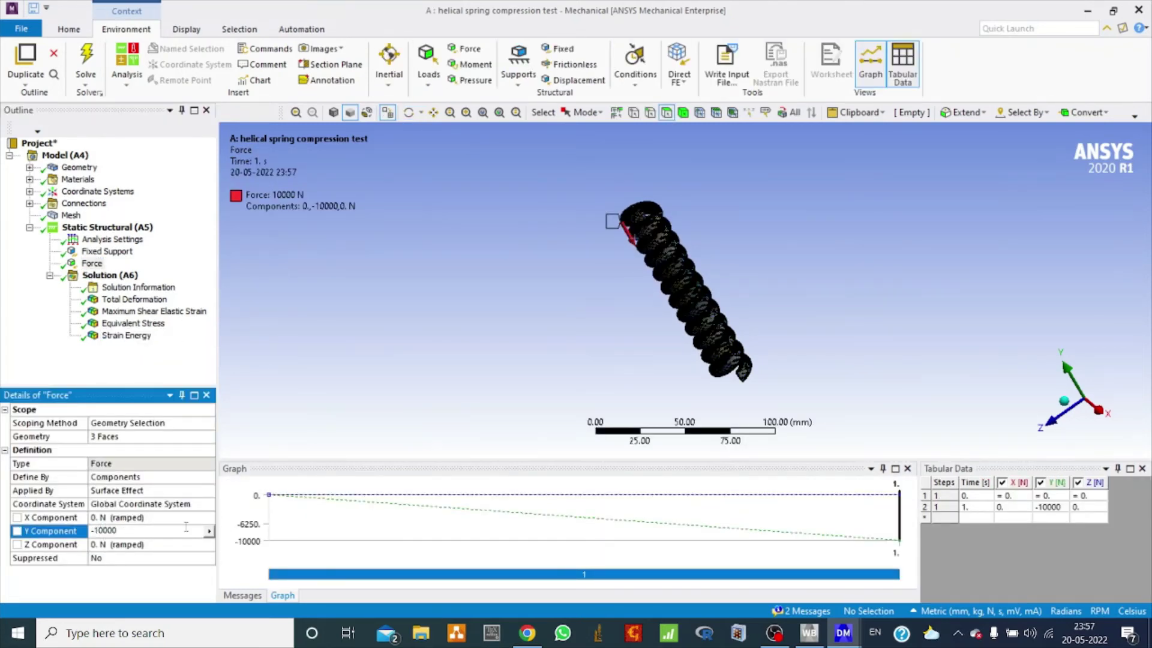
{"action": "key", "text": "BackSpace"}
{"action": "type", "text": "2"}
{"action": "key", "text": "Return"}
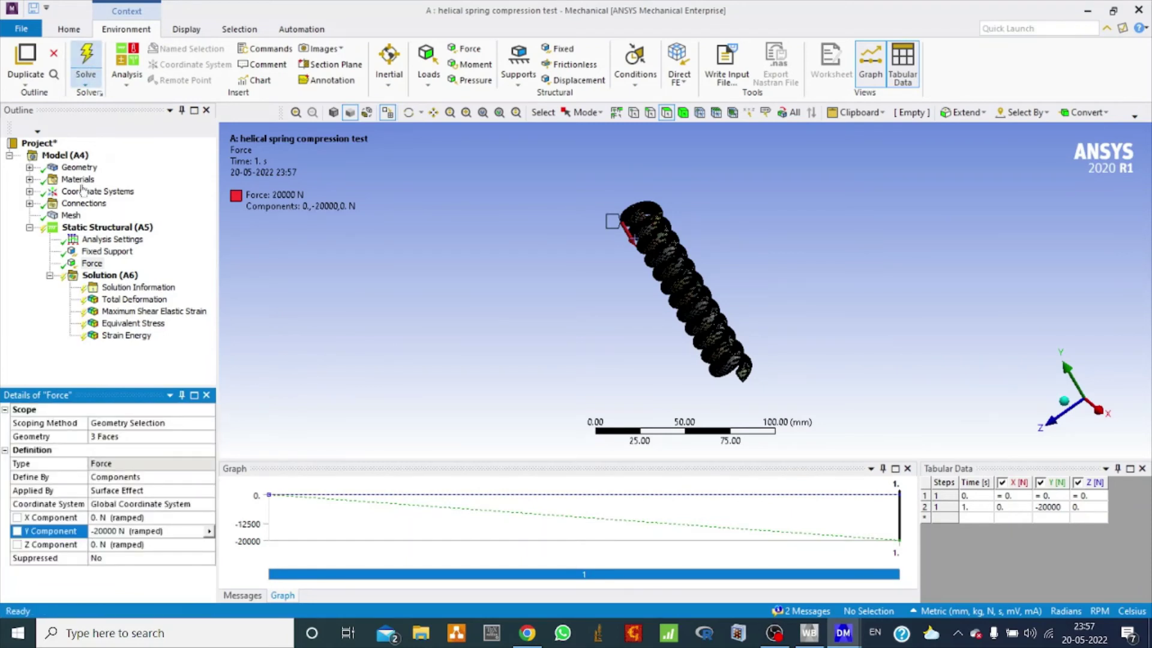
{"action": "left_click", "coordinate": [111, 275]}
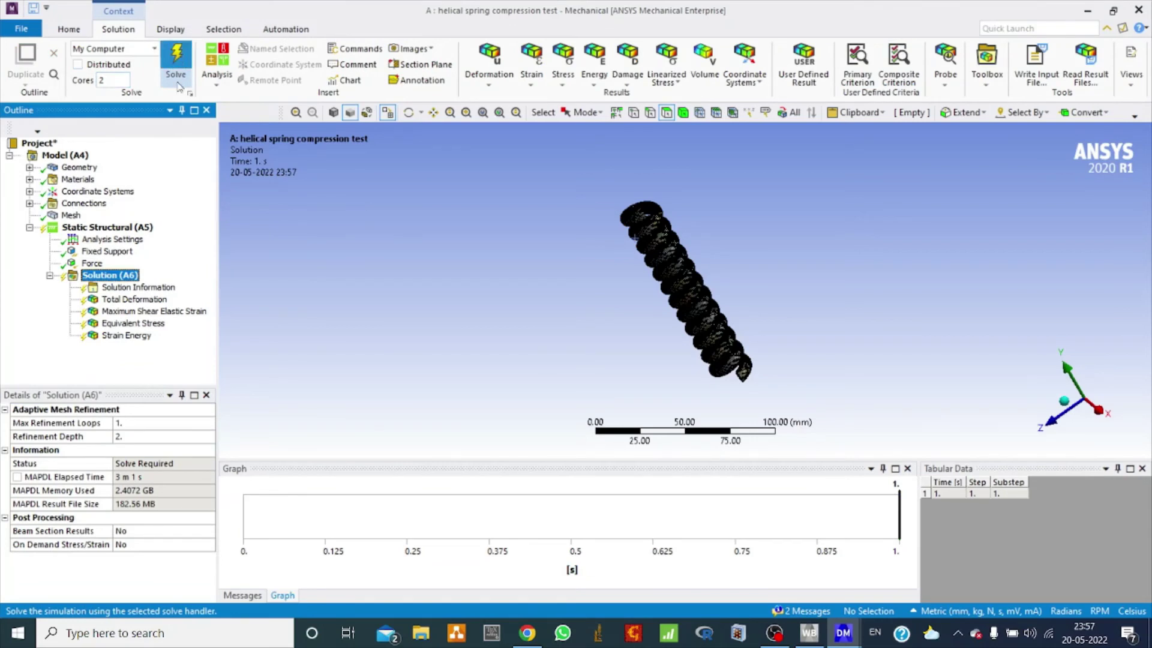
{"action": "left_click", "coordinate": [177, 71]}
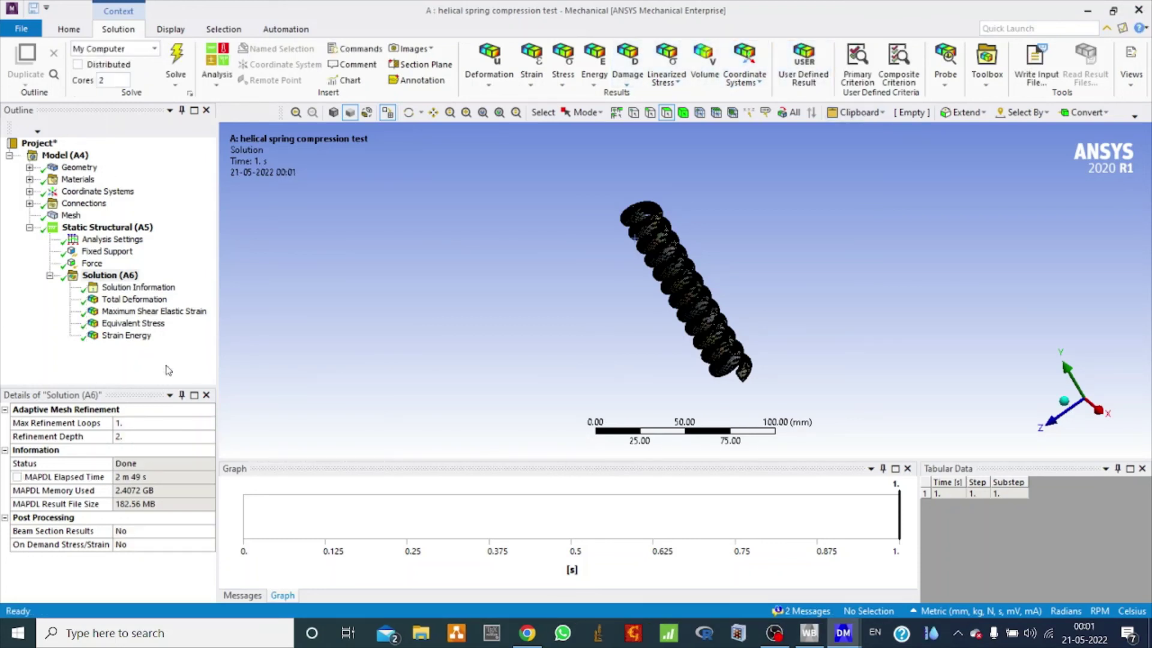
- Animate the Total Deformation (63.583 mm max) and Maximum Shear Elastic Strain results
{"action": "left_click", "coordinate": [134, 300]}
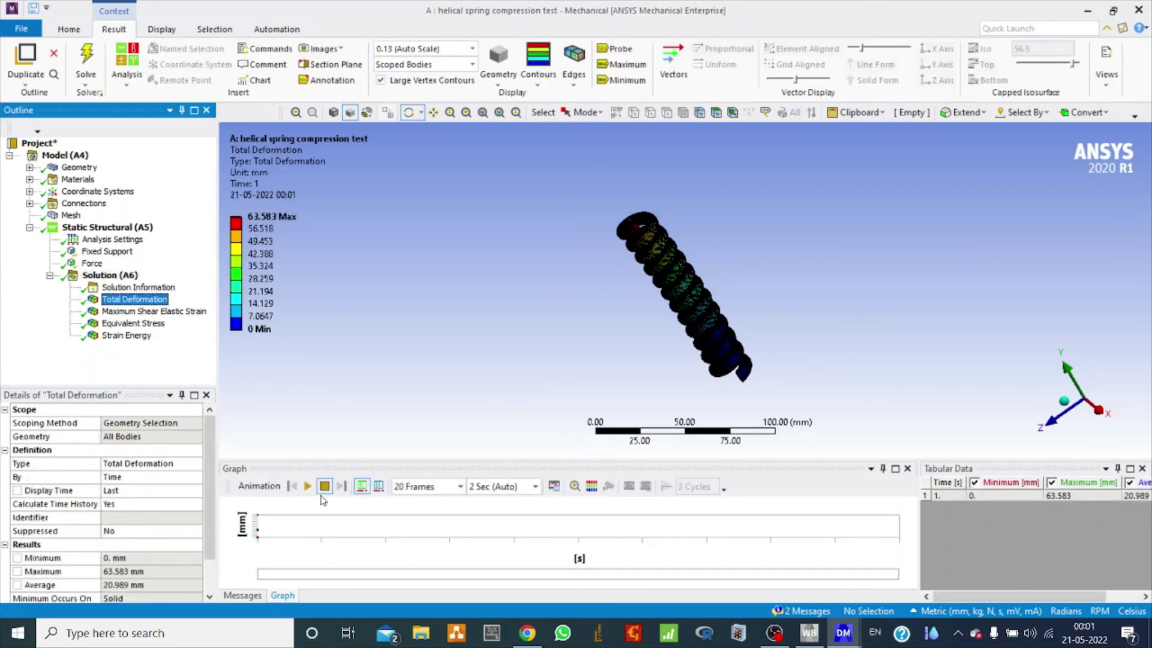
{"action": "left_click", "coordinate": [307, 486]}
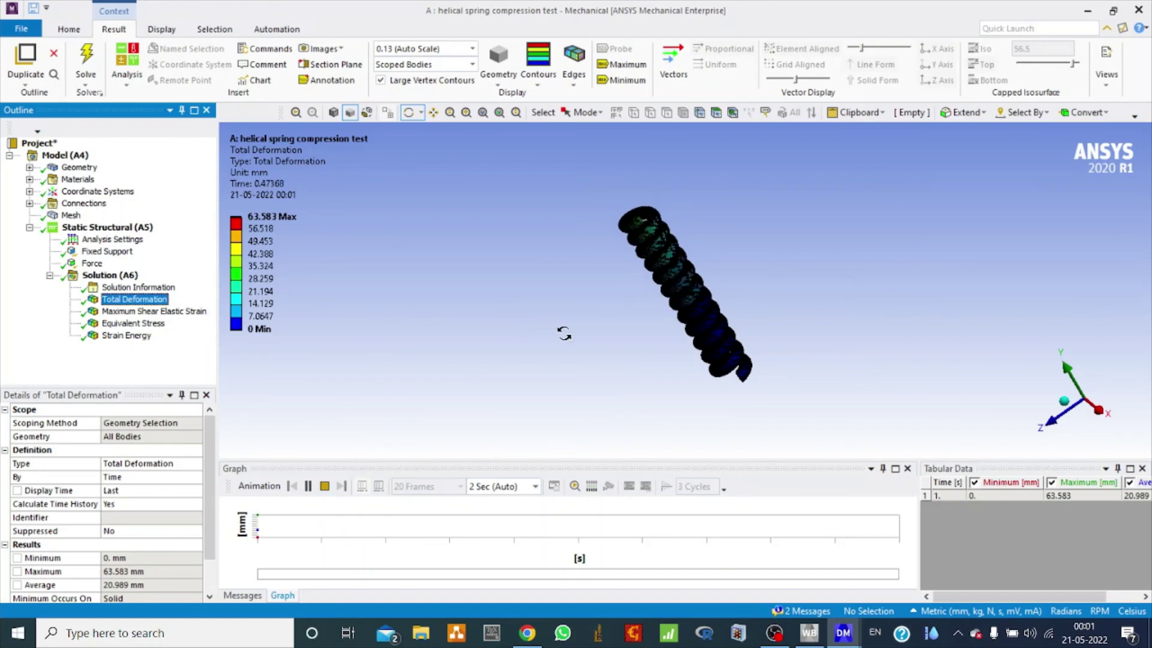
{"action": "left_click", "coordinate": [133, 312]}
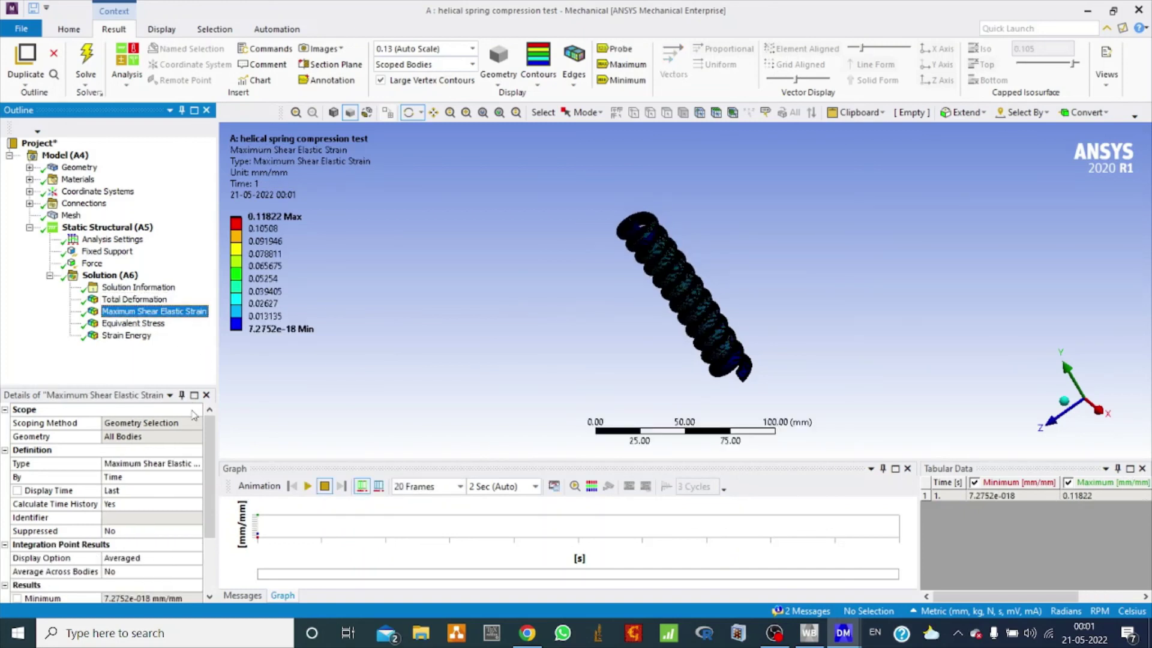
{"action": "left_click", "coordinate": [307, 486]}
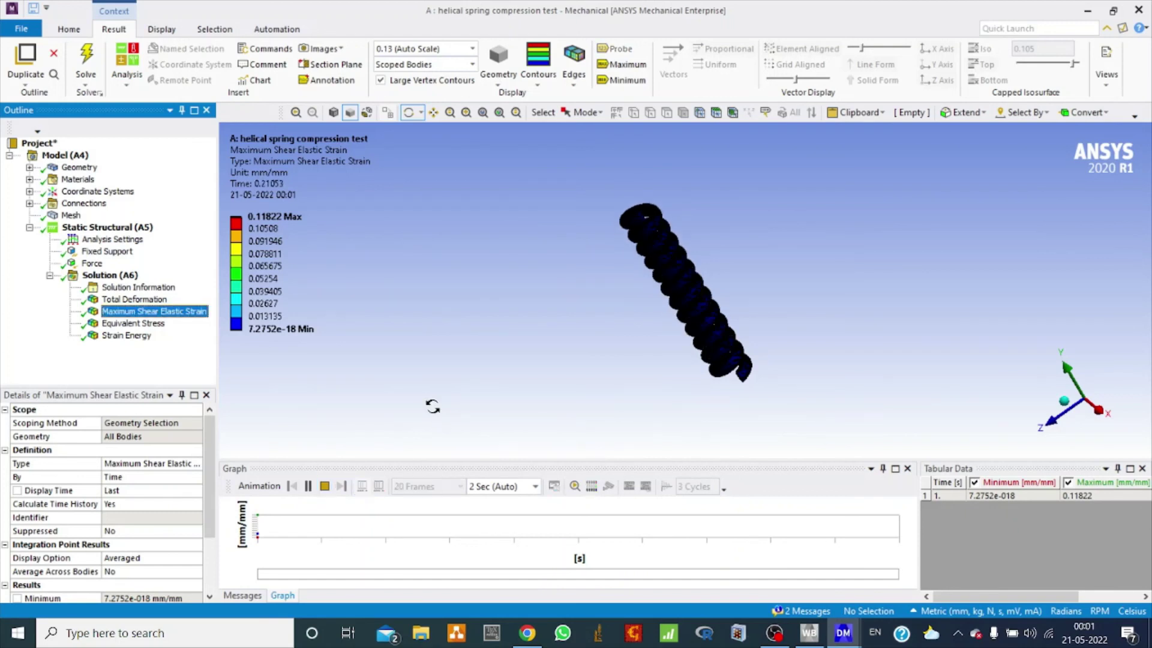
- Animate the Equivalent Stress (15843 MPa max) and Strain Energy (16.899 mJ max) results
{"action": "left_click", "coordinate": [133, 323]}
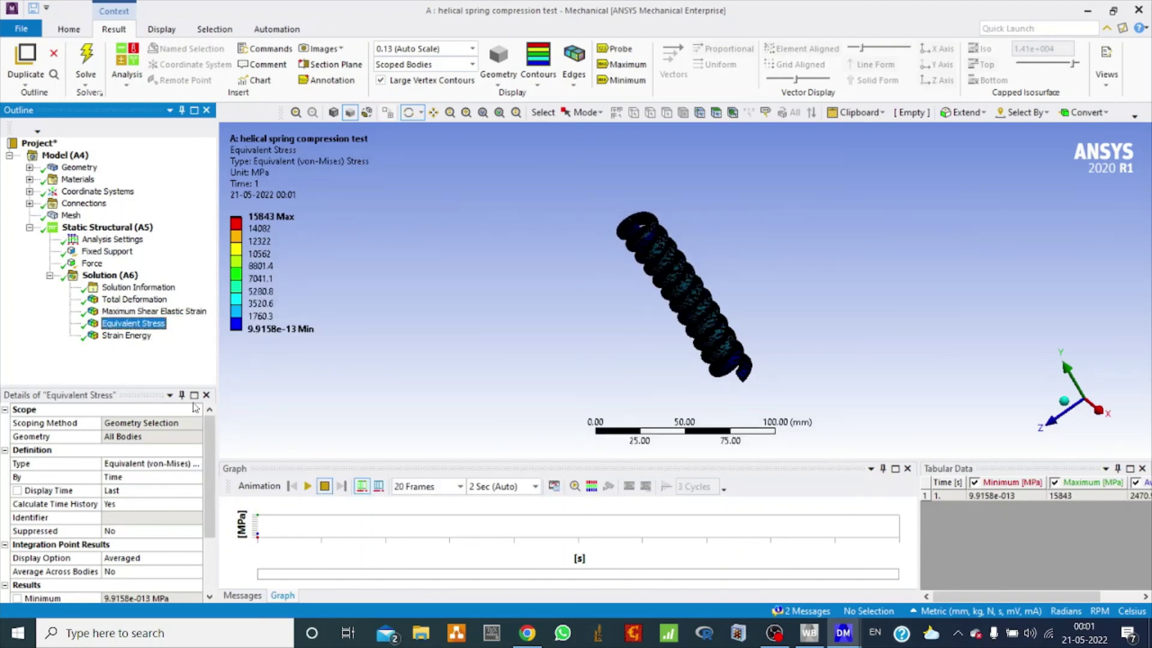
{"action": "left_click", "coordinate": [307, 486]}
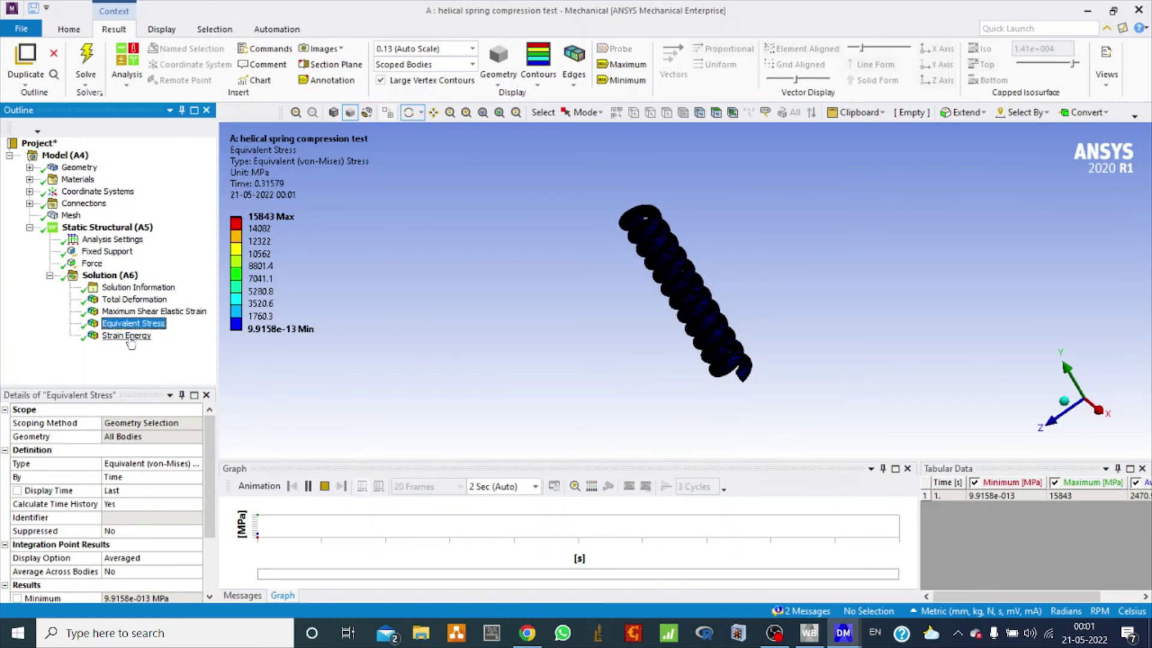
{"action": "left_click", "coordinate": [127, 335]}
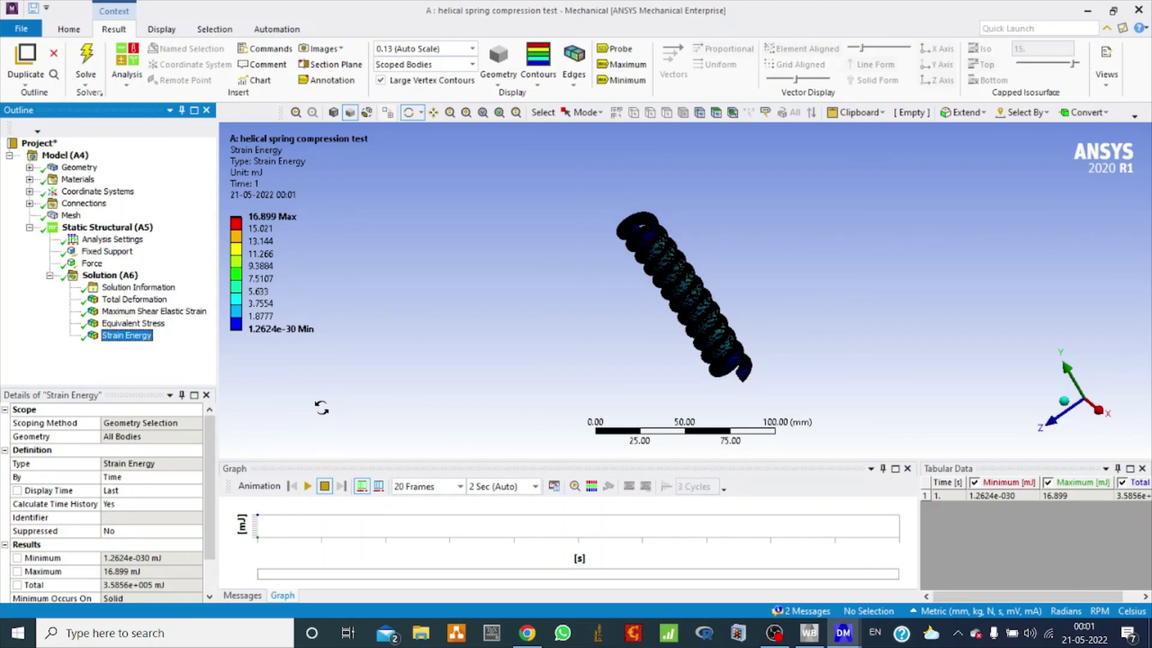
{"action": "left_click", "coordinate": [307, 486]}
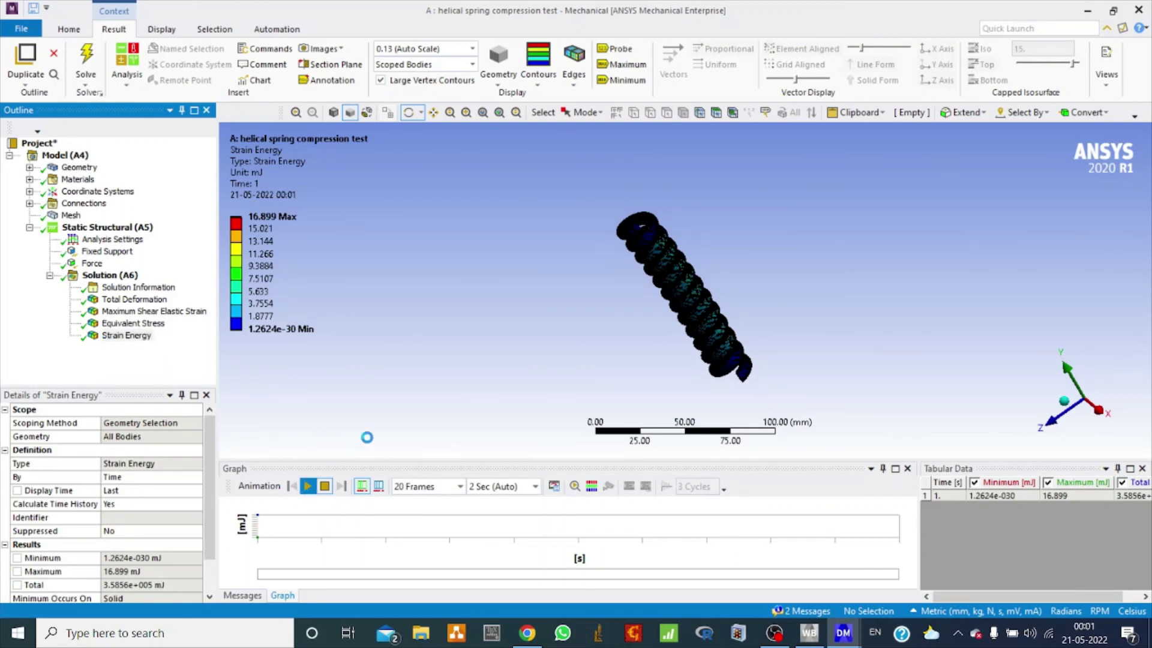